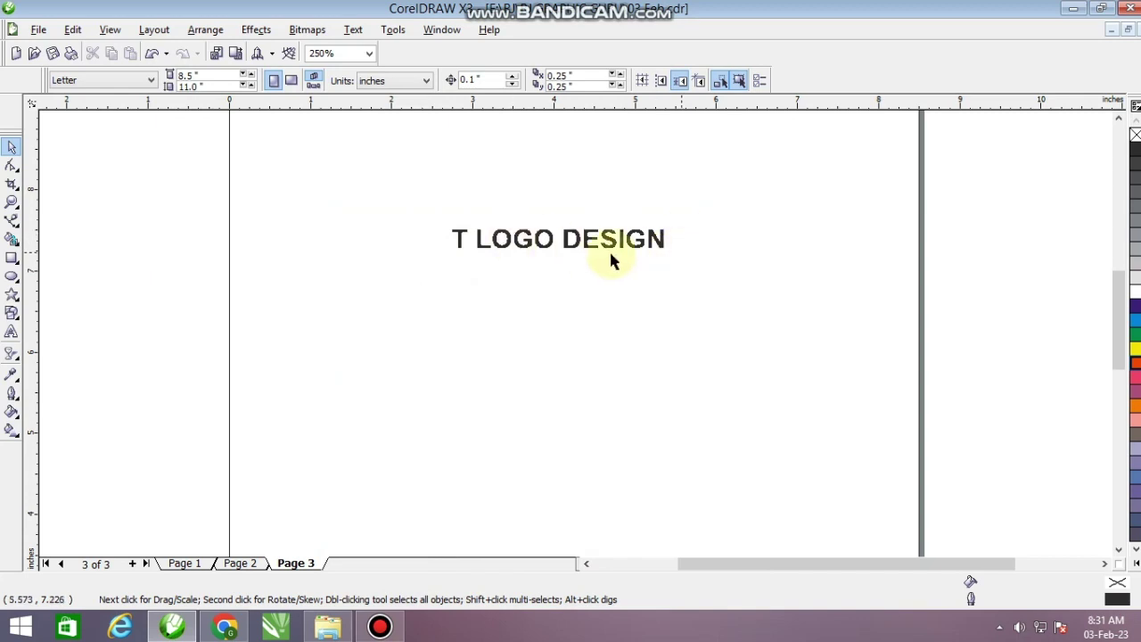
Step: Draw a tall narrow bar below the title and round its corners fully
left_click(15, 260)
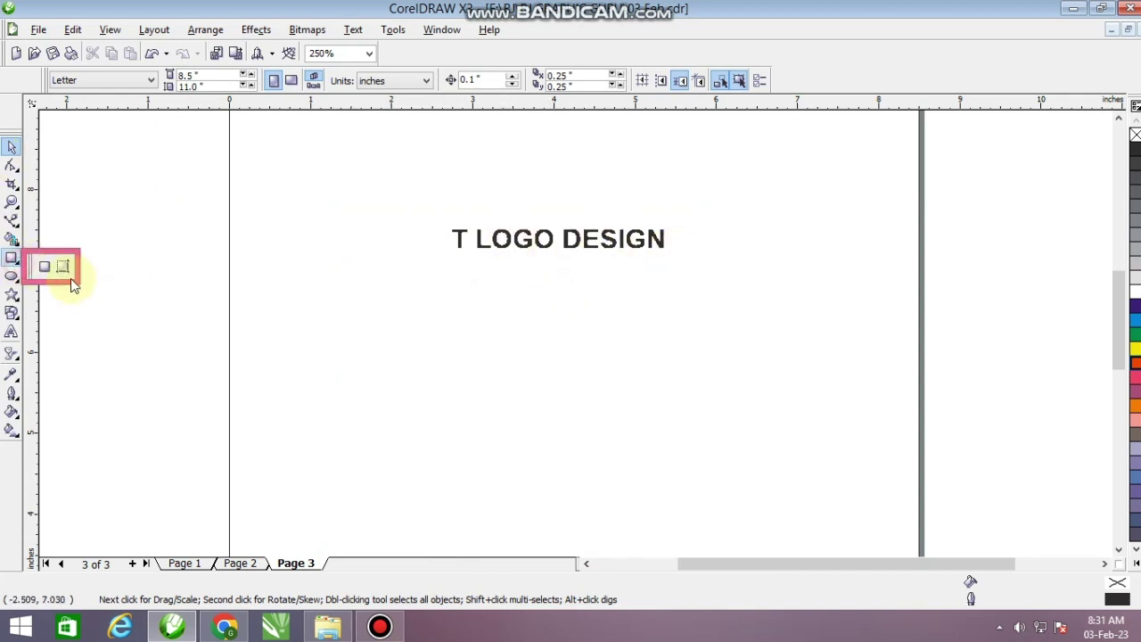
left_click_drag(505, 311, 527, 408)
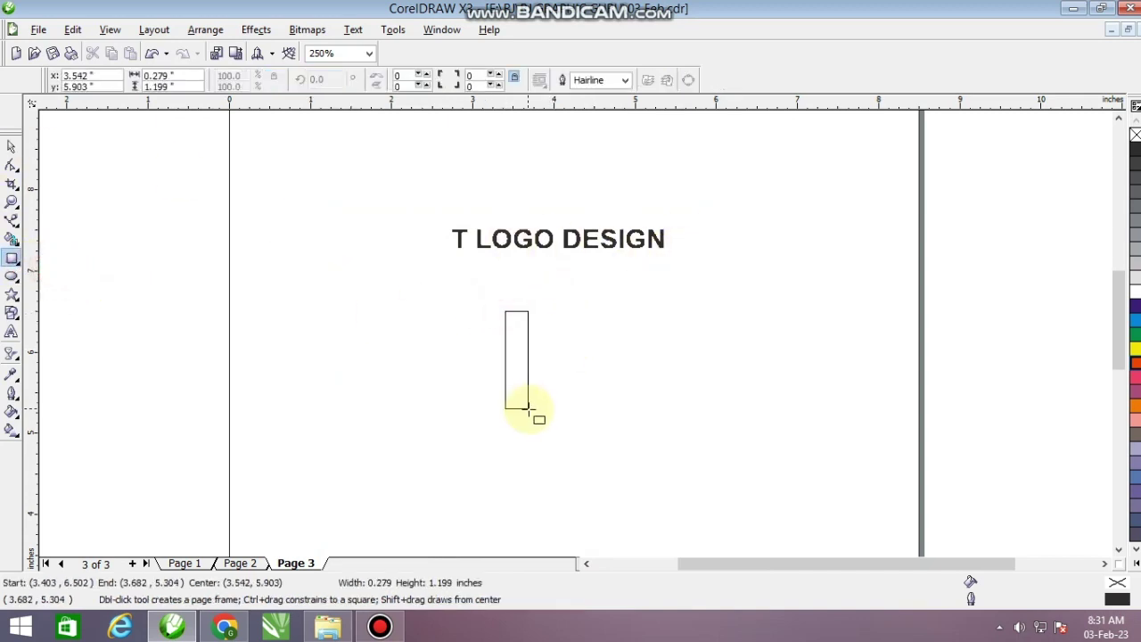
scroll(466, 312, "up", 1)
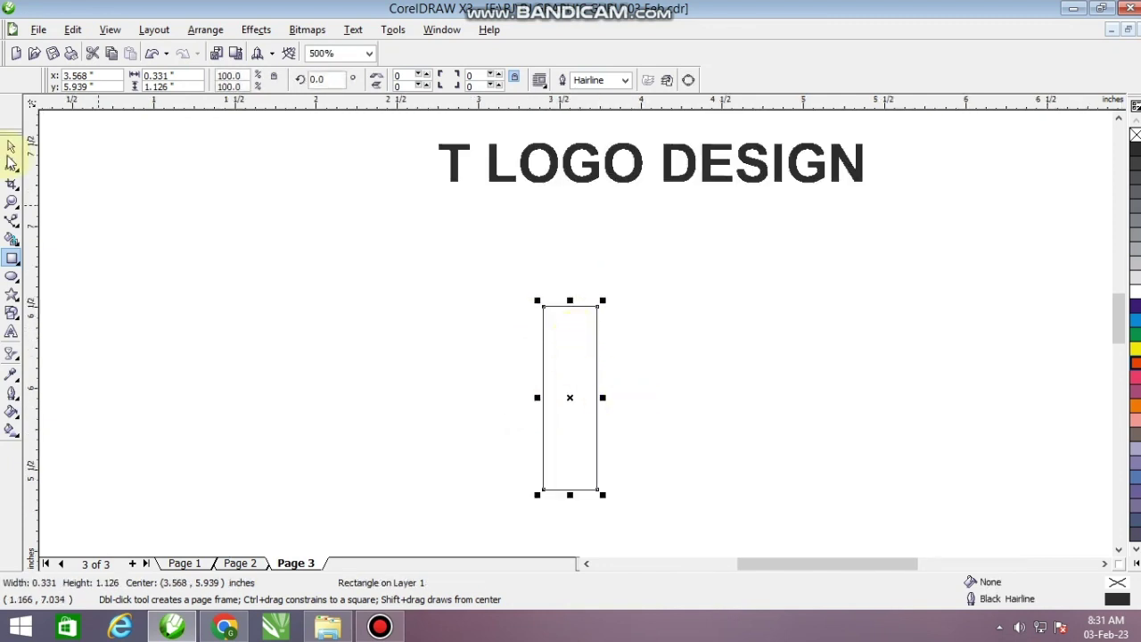
left_click(12, 167)
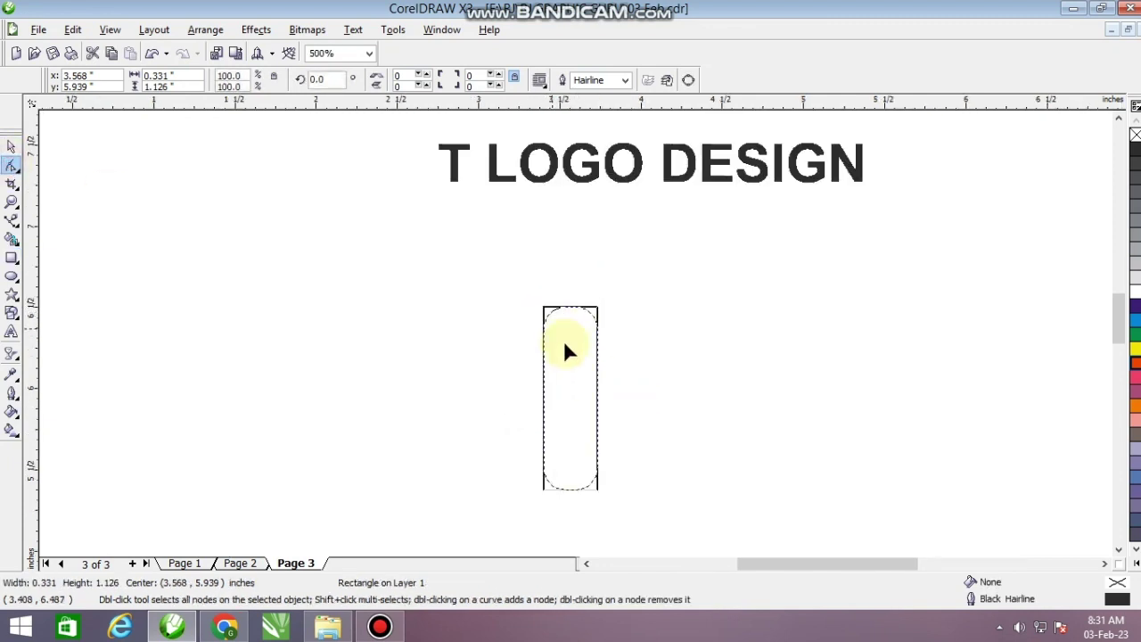
left_click_drag(563, 342, 609, 379)
Step: Rotate a horizontal copy of the rounded bar across it and align both bars along their tops
left_click(12, 147)
left_click(591, 344)
left_click_drag(597, 306, 677, 431)
key("ctrl+a")
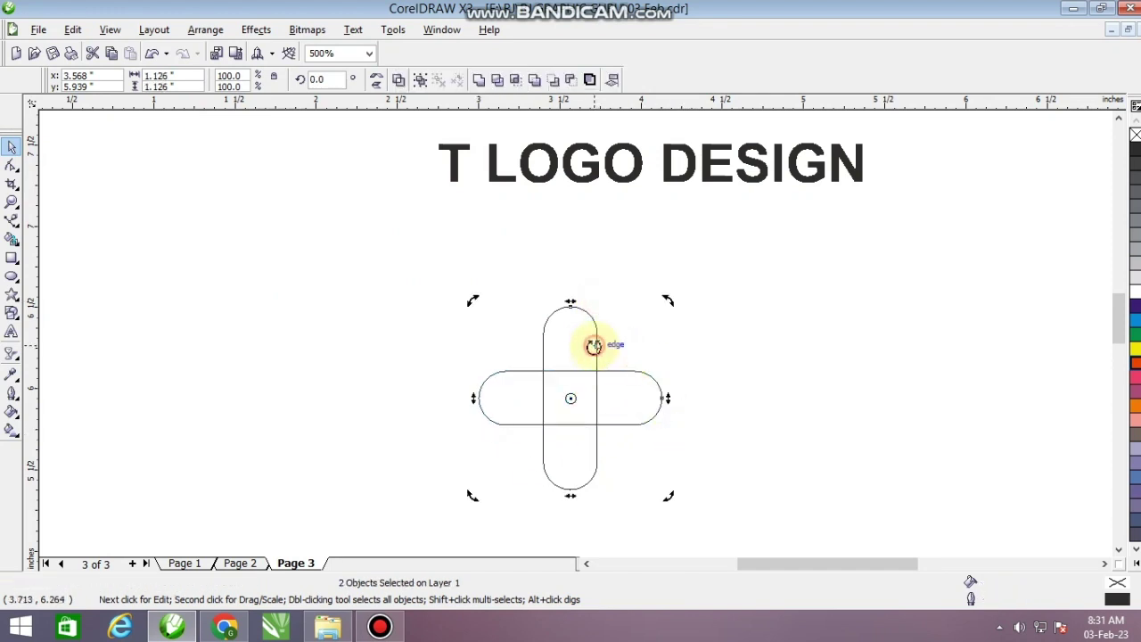
key("t")
key("Escape")
scroll(583, 370, "up", 1)
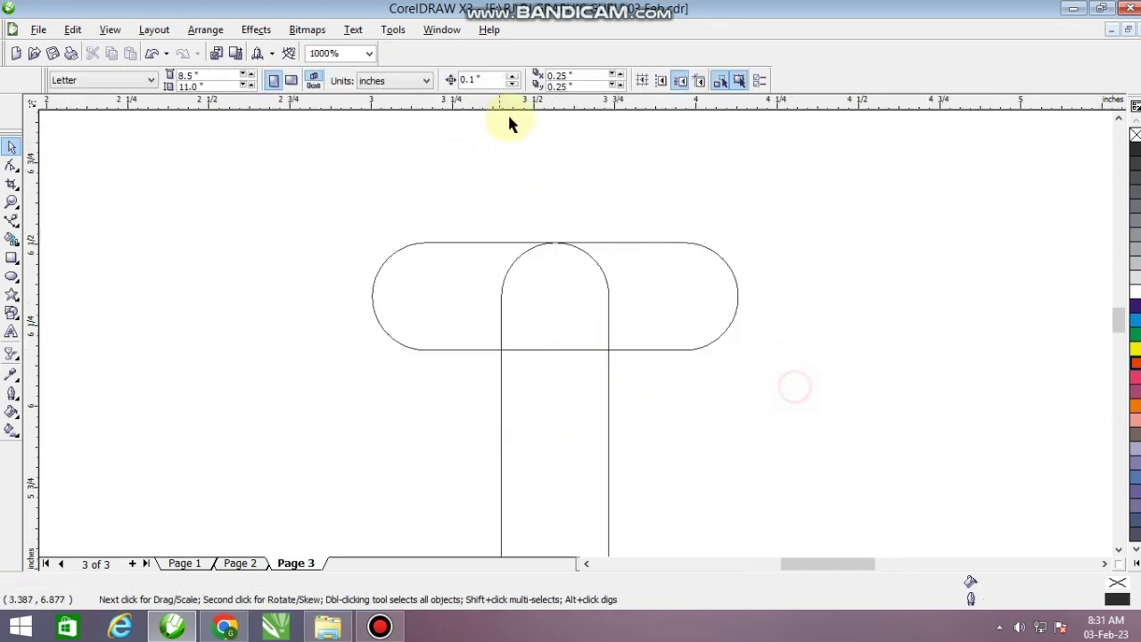
Step: Set the nudge distance to 0.05" and push the curve-converted crossbar's right end out 0.05"
left_click(739, 296)
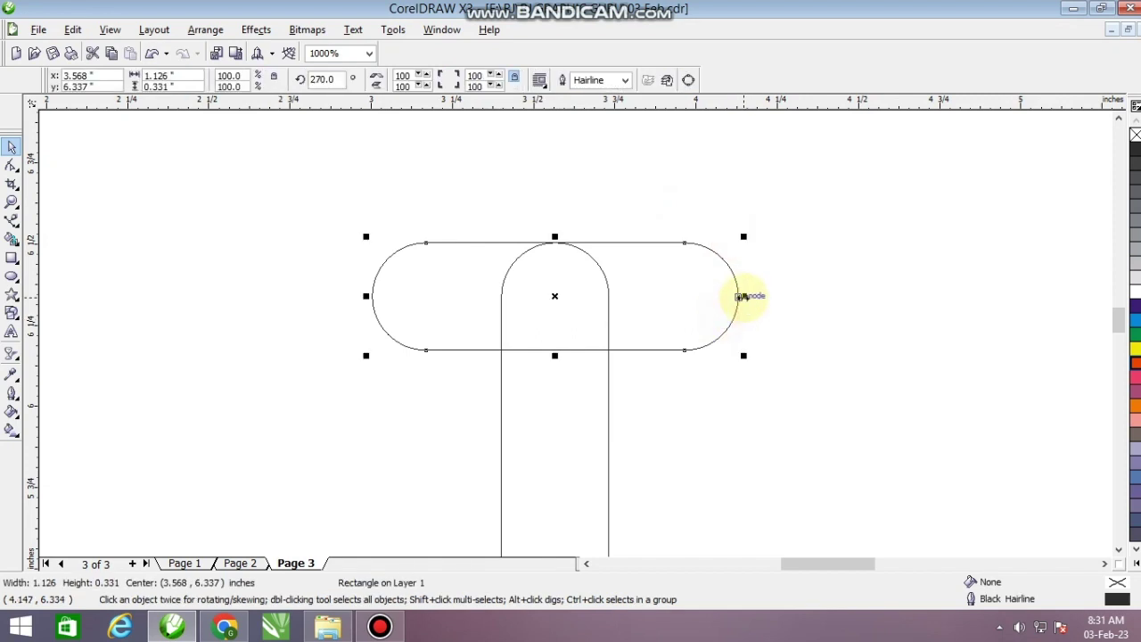
left_click(522, 183)
type("0.05")
key("Return")
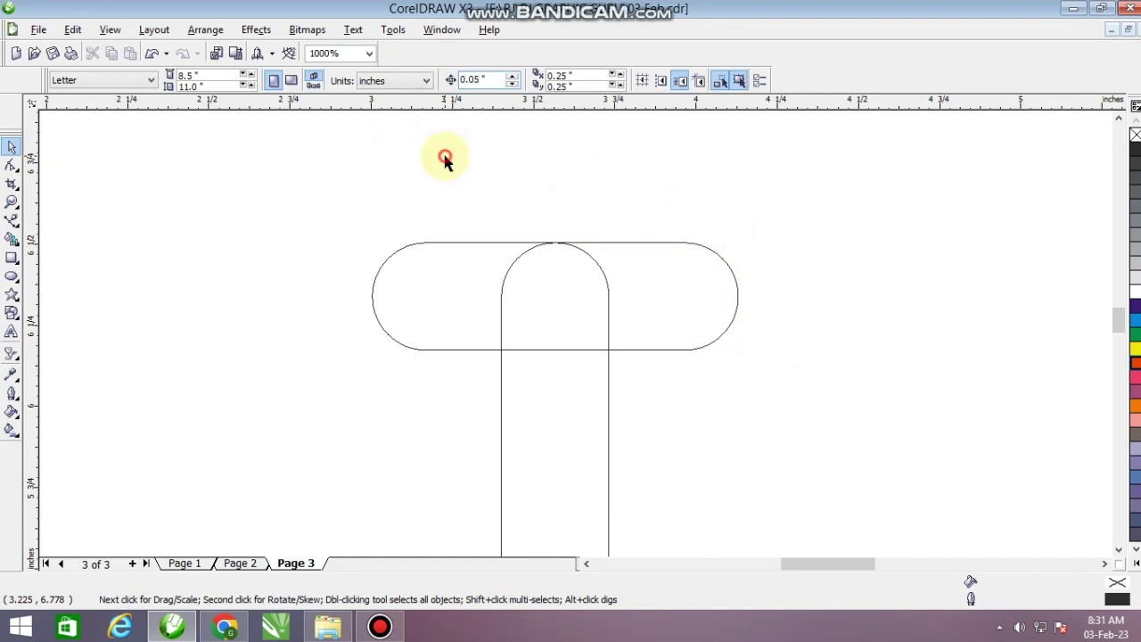
left_click(20, 160)
left_click(458, 284)
key("ctrl+q")
left_click_drag(593, 209, 821, 437)
key("Right")
key("Right")
Step: Weld the crossbar and stem into a single T shape
left_click(11, 146)
left_click(526, 417, "shift")
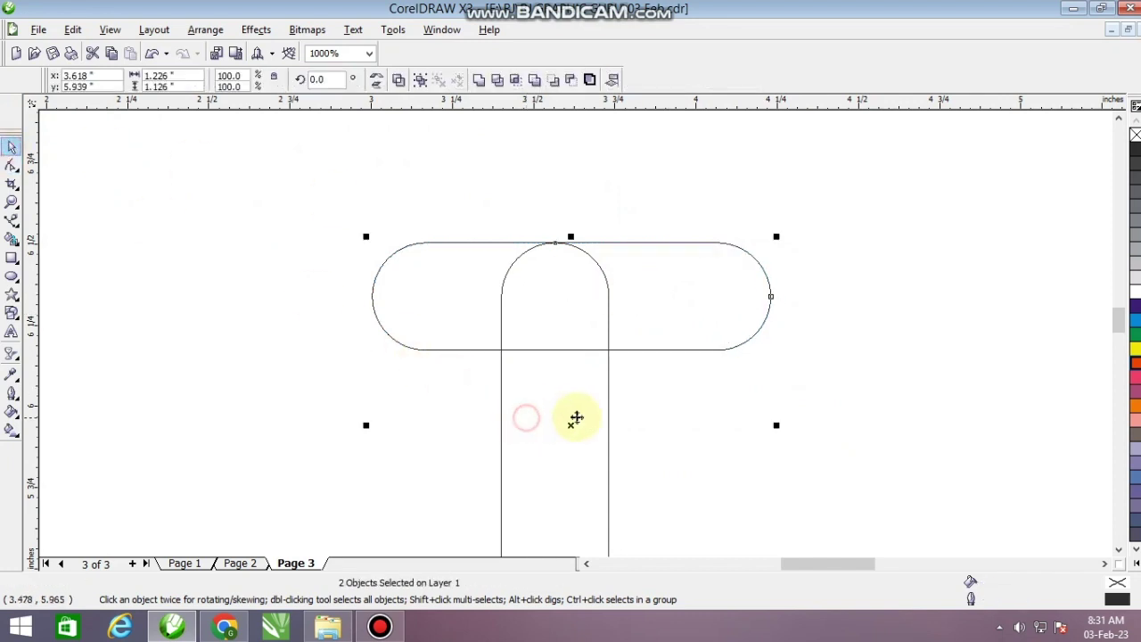
scroll(576, 417, "down", 1)
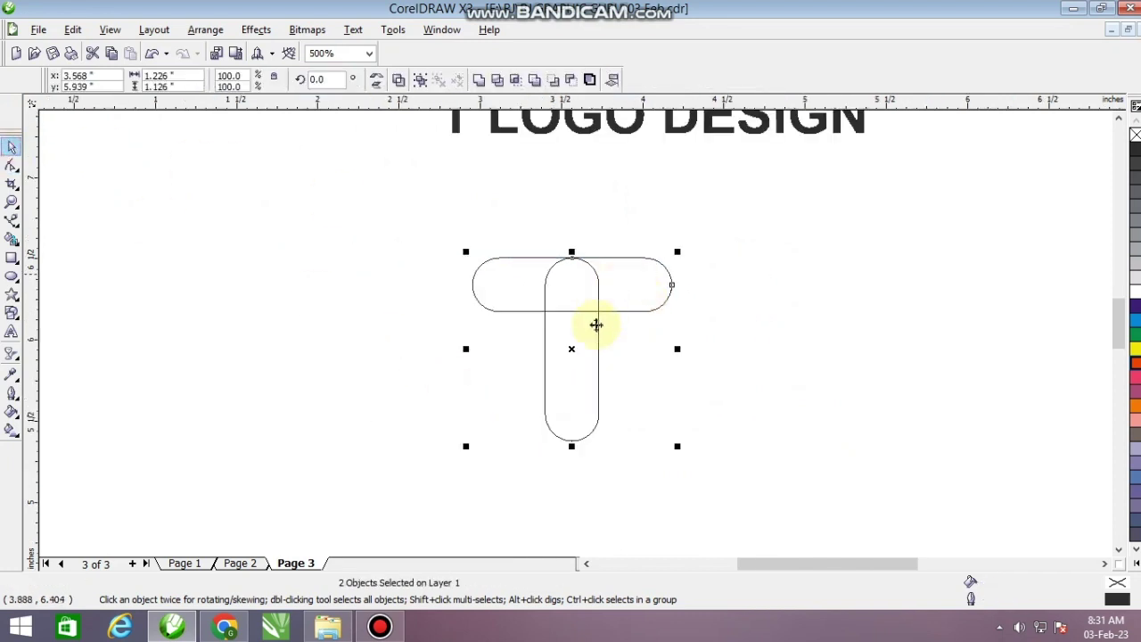
left_click(481, 81)
Step: Draw a straight Bezier line from the stem's inner left corner up to the crossbar's top edge
scroll(600, 307, "up", 1)
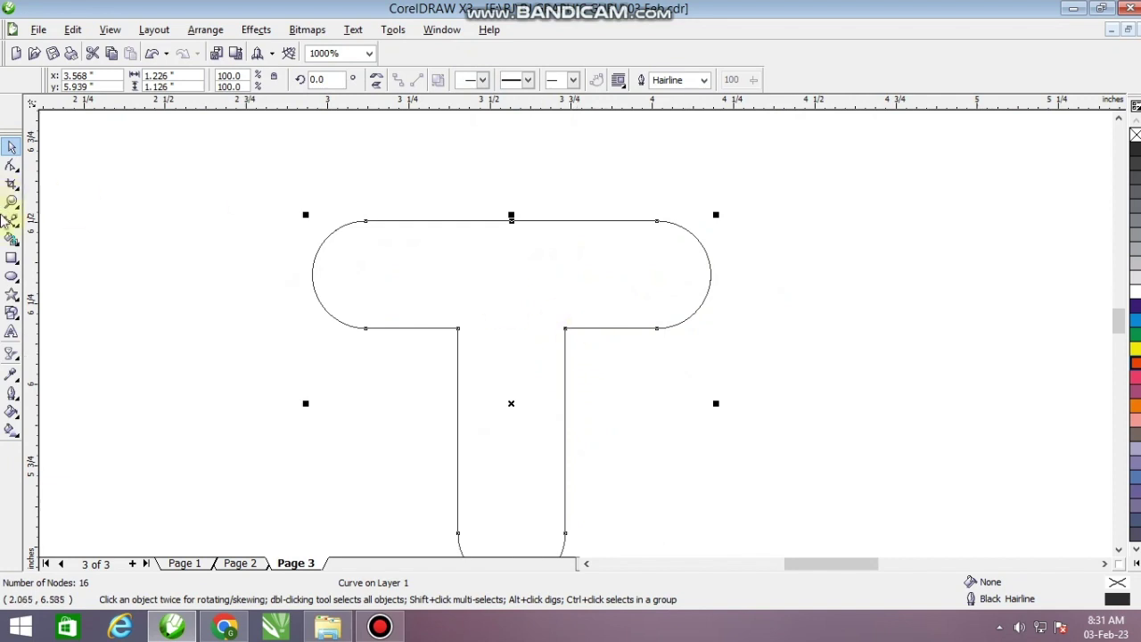
left_click(12, 220)
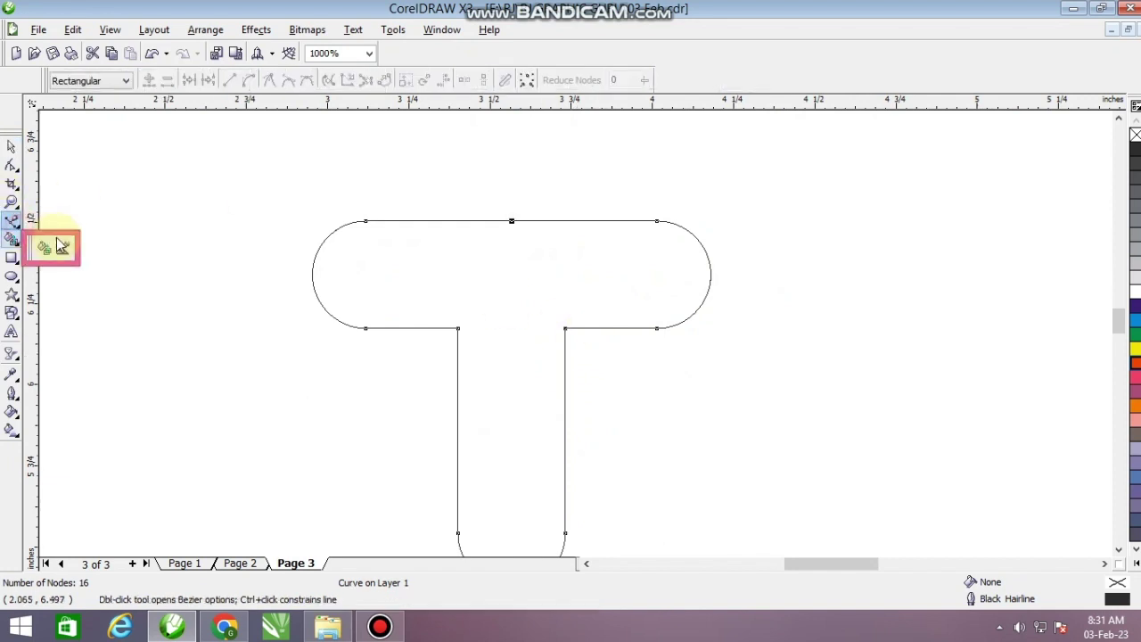
left_click(63, 230)
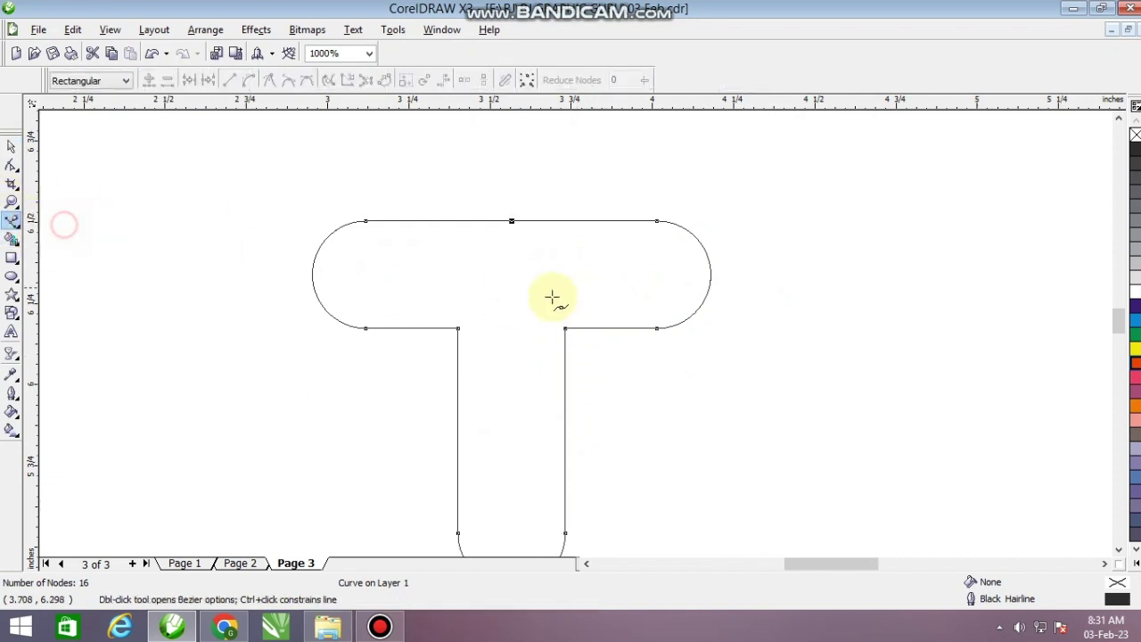
left_click(457, 328)
left_click(604, 220)
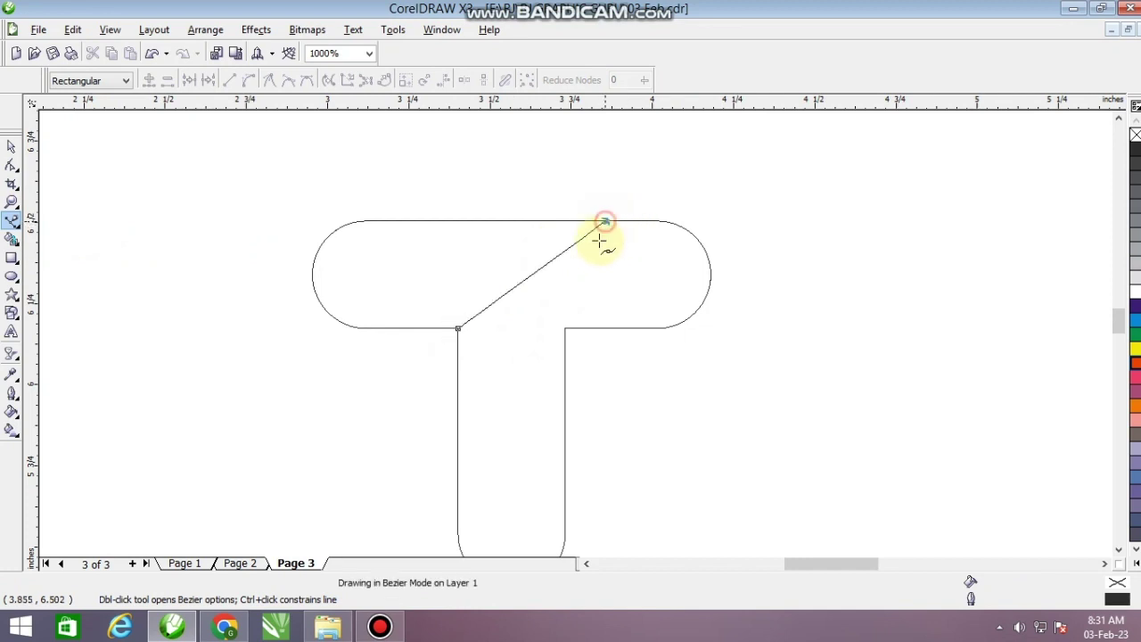
left_click(11, 147)
Step: Draw a second straight line across the upper stem from its inner right corner and select its ends
left_click(13, 220)
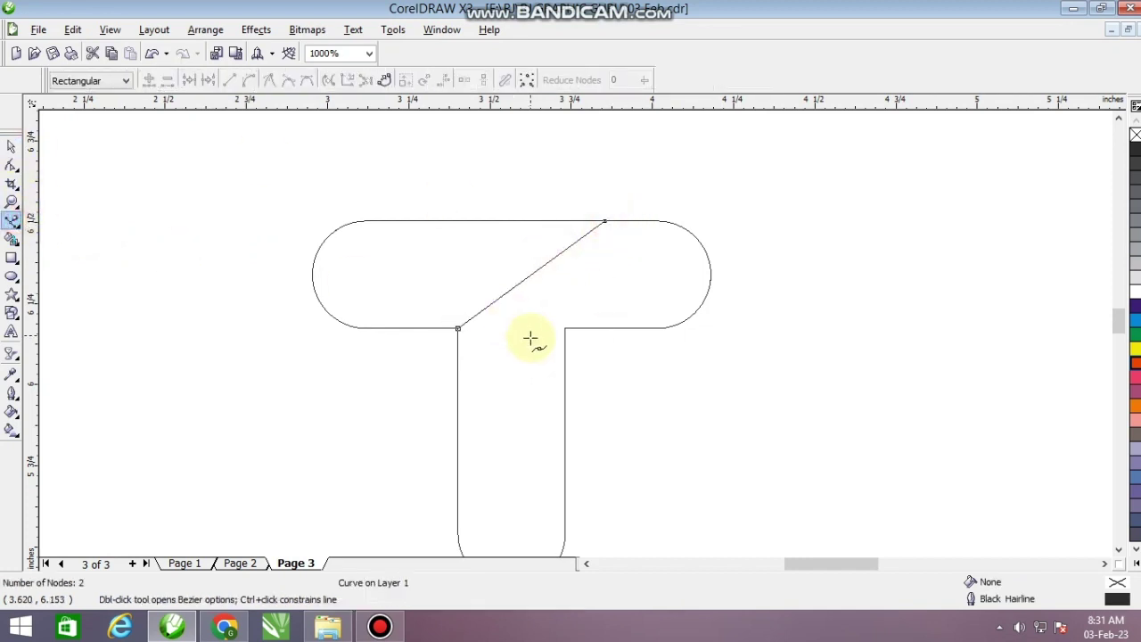
scroll(553, 356, "down", 2)
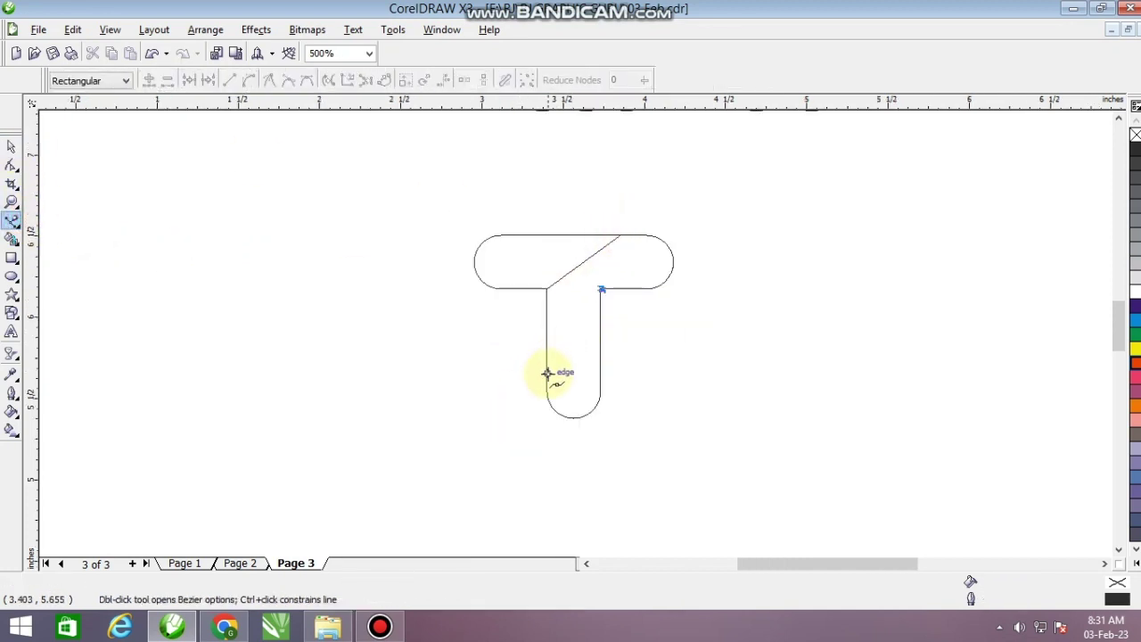
left_click(548, 380)
left_click(11, 147)
left_click_drag(435, 197, 770, 441)
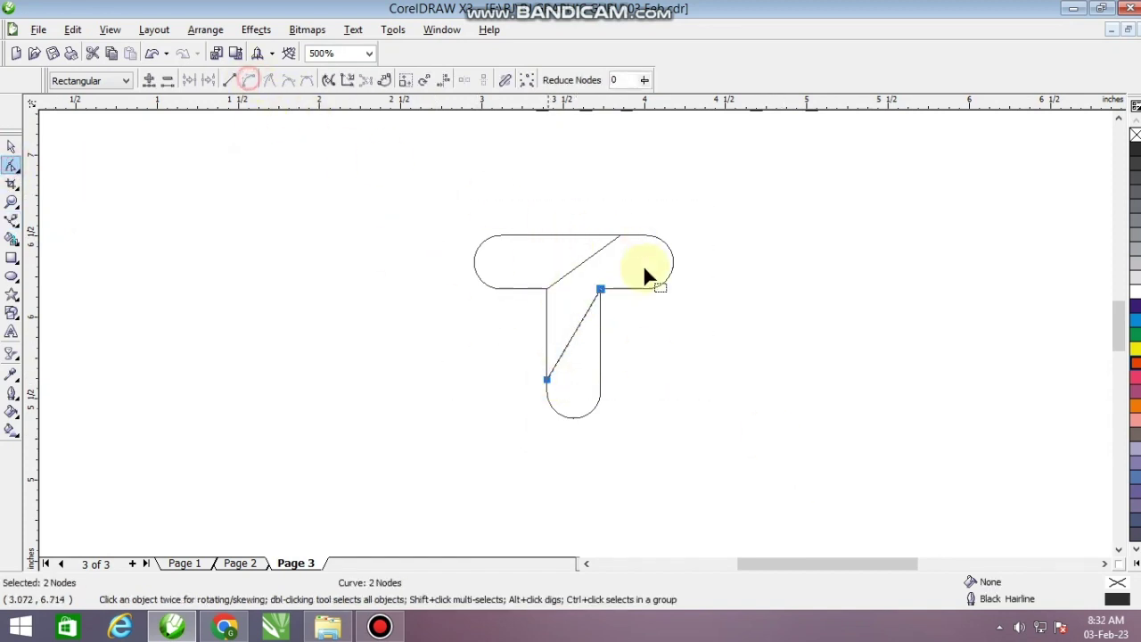
Step: Bend the lower cut line into a smooth curve sweeping from the stem toward the crossbar
left_click_drag(642, 333, 642, 333)
scroll(615, 348, "up", 6)
scroll(579, 347, "down", 2)
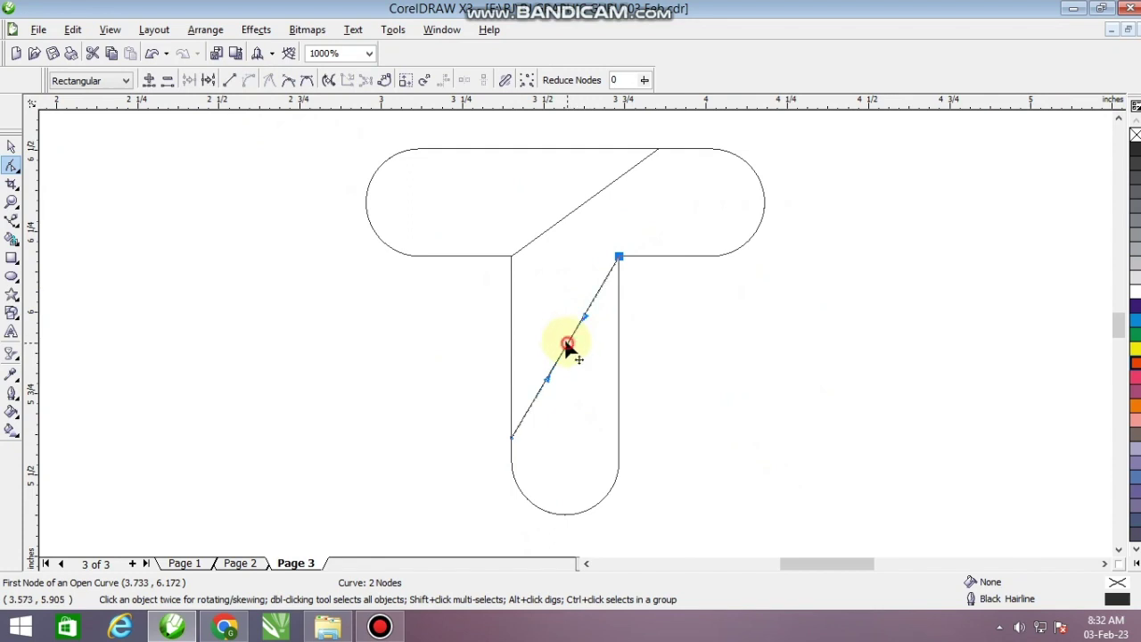
left_click_drag(567, 342, 539, 292)
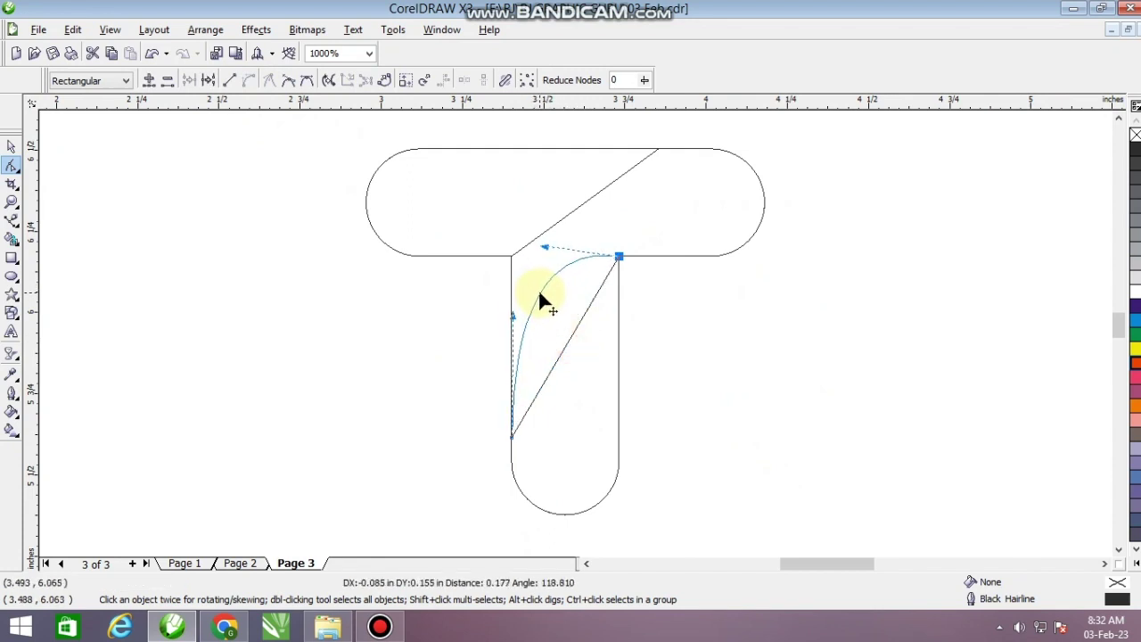
left_click_drag(539, 292, 538, 290)
left_click_drag(544, 251, 532, 264)
left_click_drag(515, 321, 510, 301)
mouse_move(535, 263)
left_mouse_down()
mouse_move(539, 274)
mouse_move(543, 262)
left_mouse_up()
Step: Bend the upper cut line into a smooth arc through the crossbar
left_click(611, 192)
left_click_drag(669, 135, 484, 285)
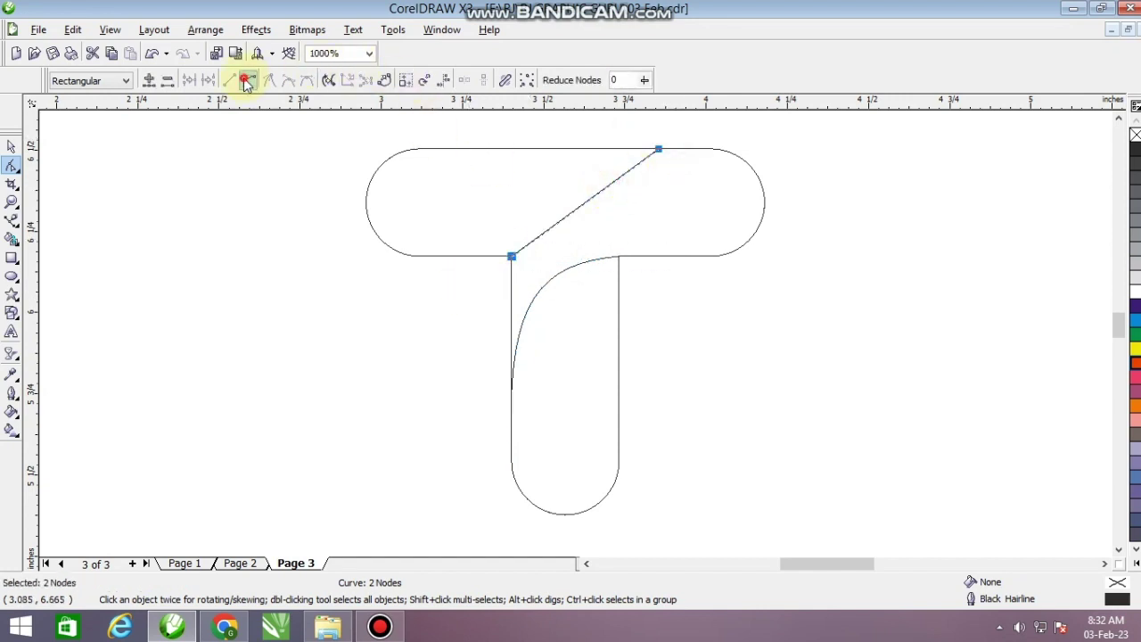
left_click_drag(581, 210, 557, 190)
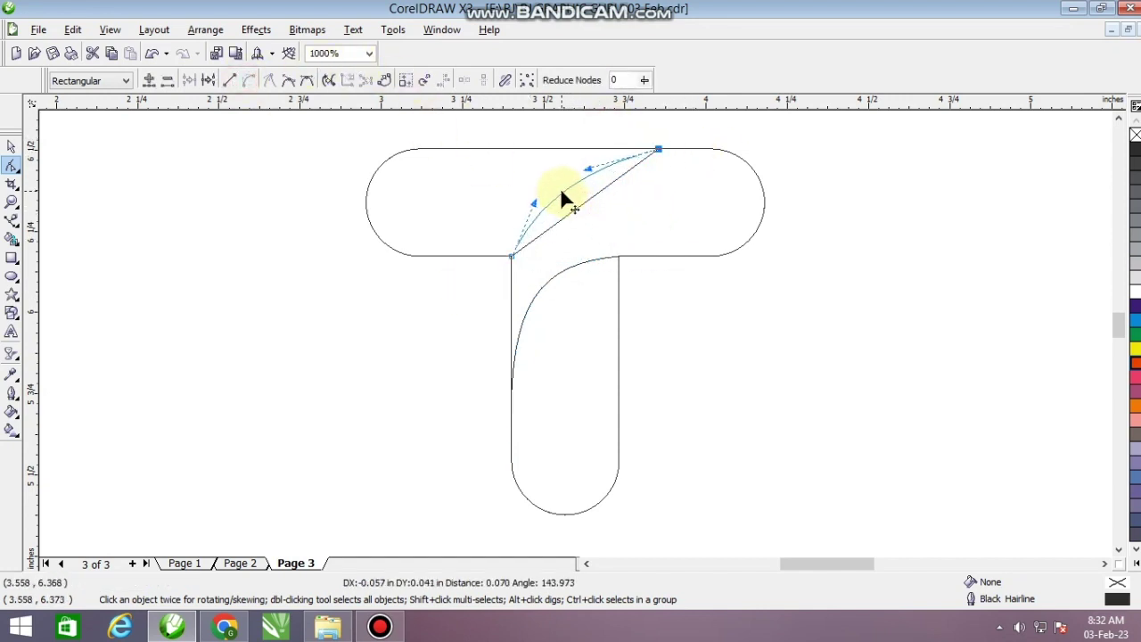
left_click_drag(557, 185, 554, 181)
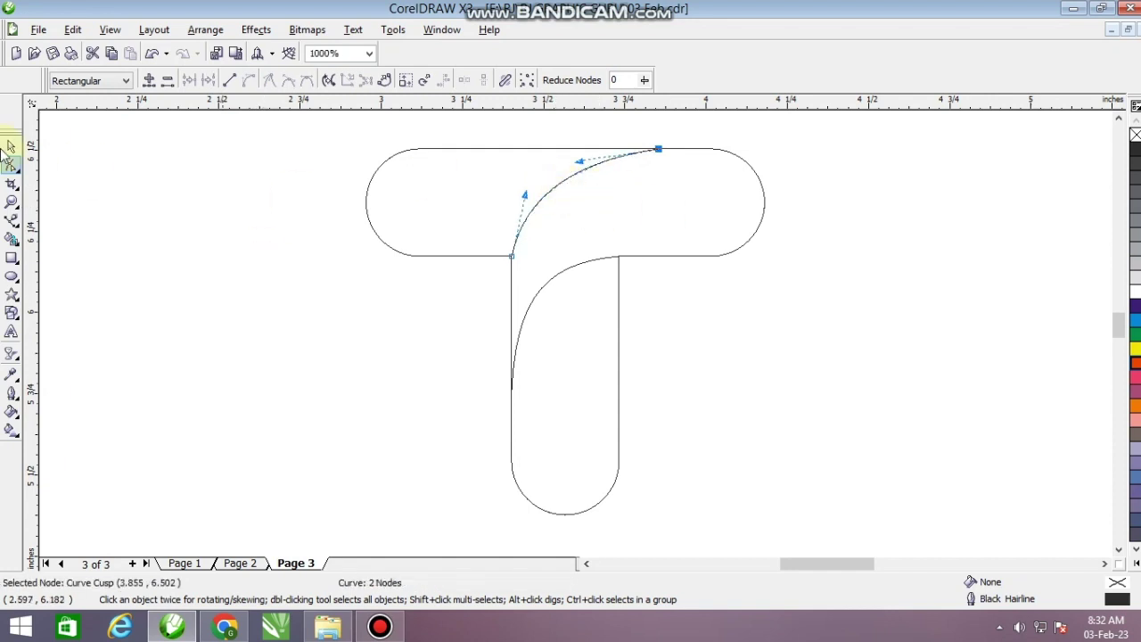
Step: Smart Fill the T's three enclosed regions with Desert Blue
left_click(12, 237)
left_click(448, 204)
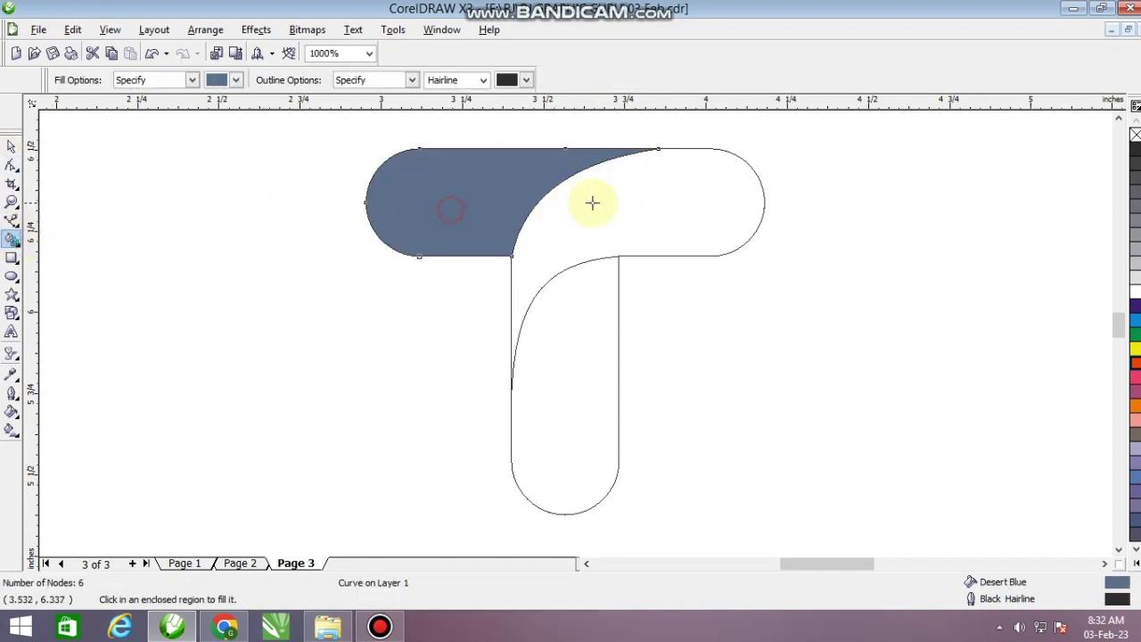
left_click(611, 203)
left_click(584, 368)
Step: Move the filled T pieces to the right of the outline T
left_click(10, 146)
left_click(556, 222, "shift")
left_click(484, 204, "shift")
scroll(664, 460, "down", 1)
left_click_drag(695, 349, 800, 333)
left_click(779, 262)
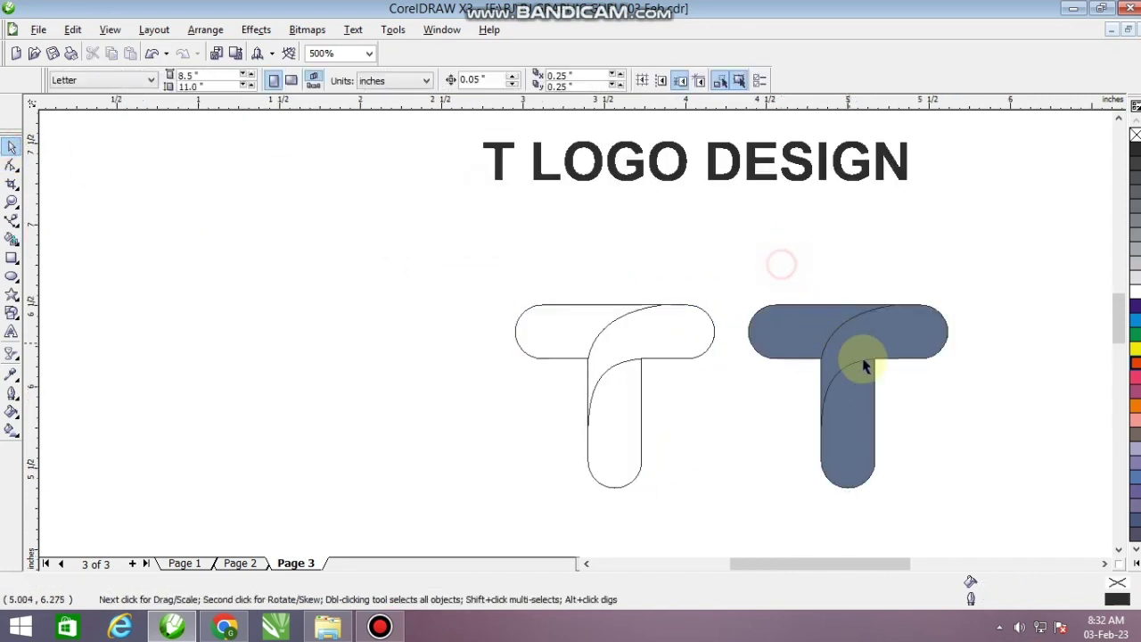
Step: Open Fountain Fill for the lower stem piece with a Custom colour blend
left_click(855, 446)
scroll(855, 445, "up", 1)
key("F11")
left_click(502, 295)
Step: Fill the stem with a dark red to orange-red to orange gradient angled -62.2°
left_click(643, 321)
left_click(671, 386)
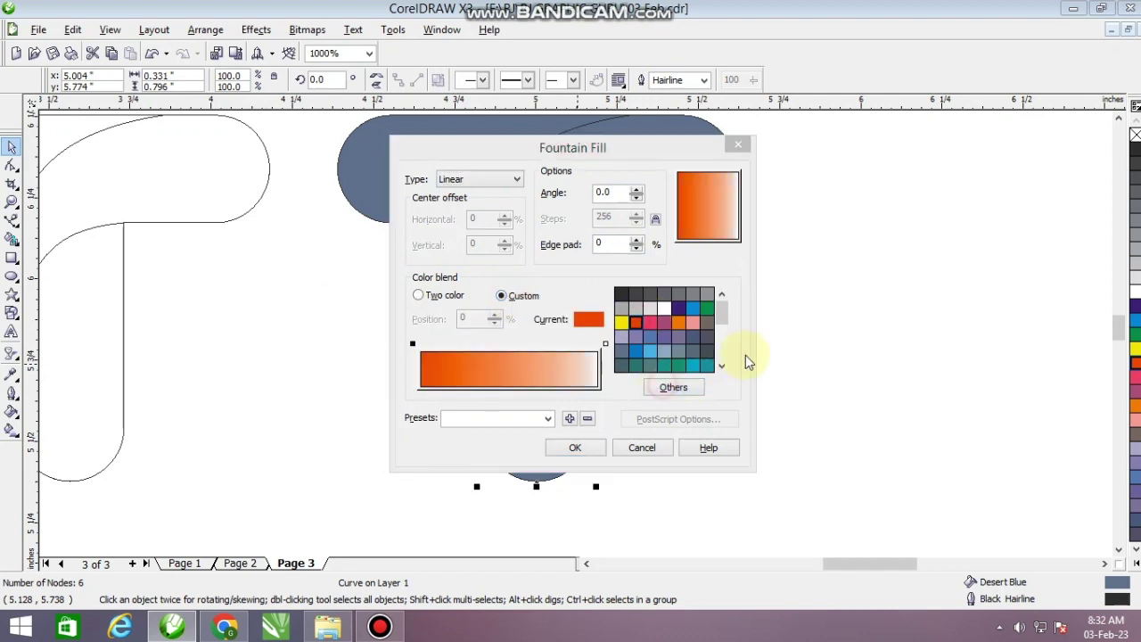
key("Return")
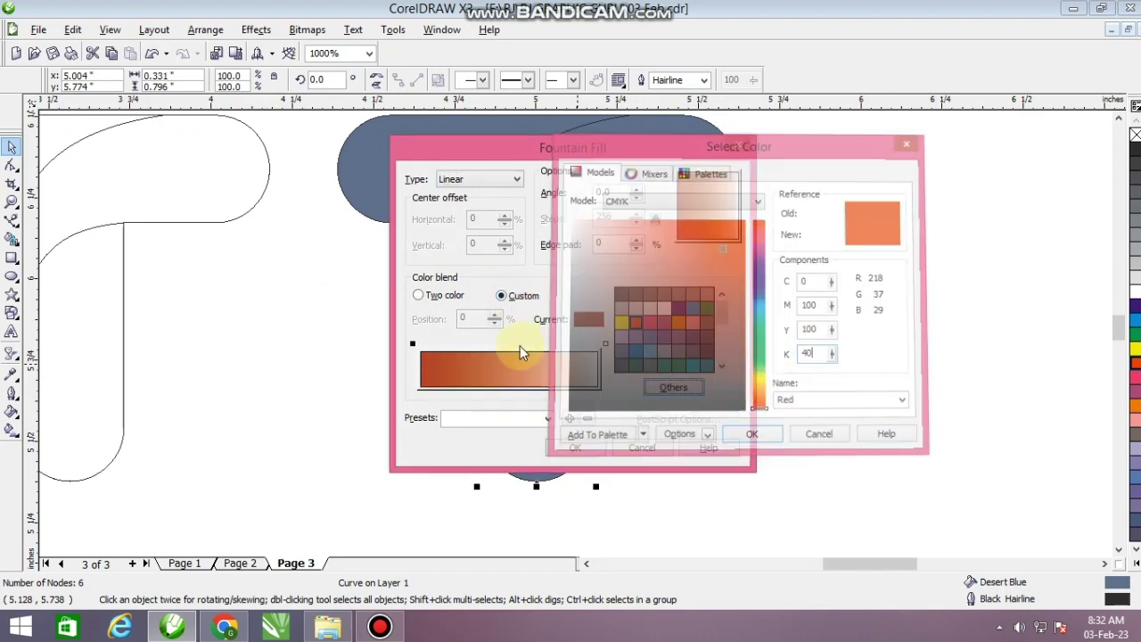
double_click(510, 344)
left_click(635, 323)
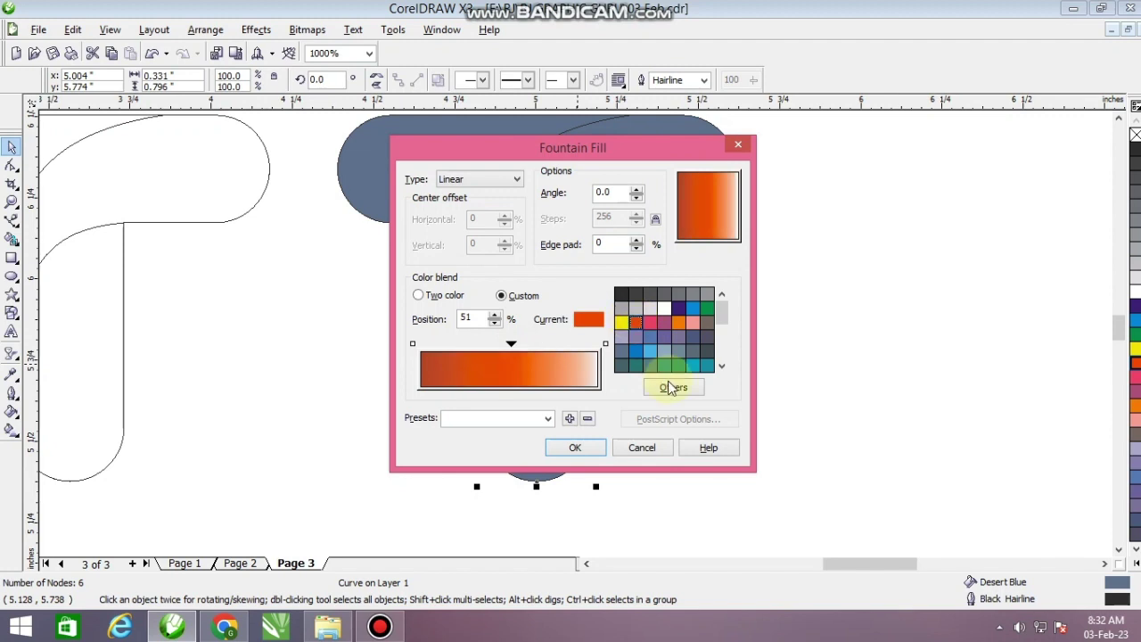
left_click(606, 344)
left_click(679, 323)
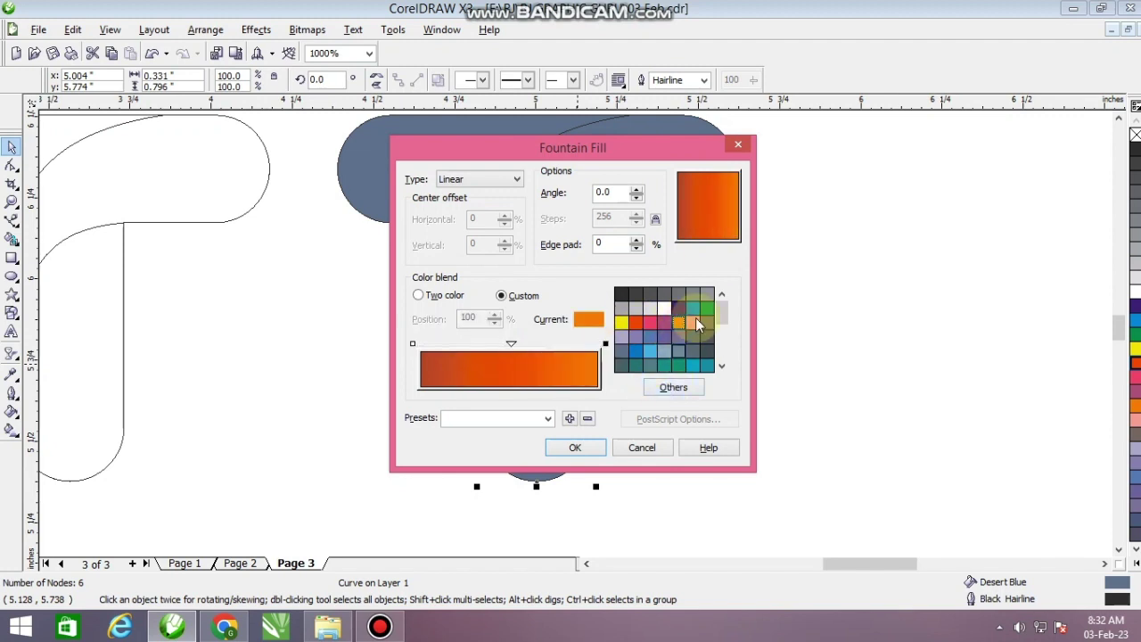
left_click_drag(718, 214, 723, 234)
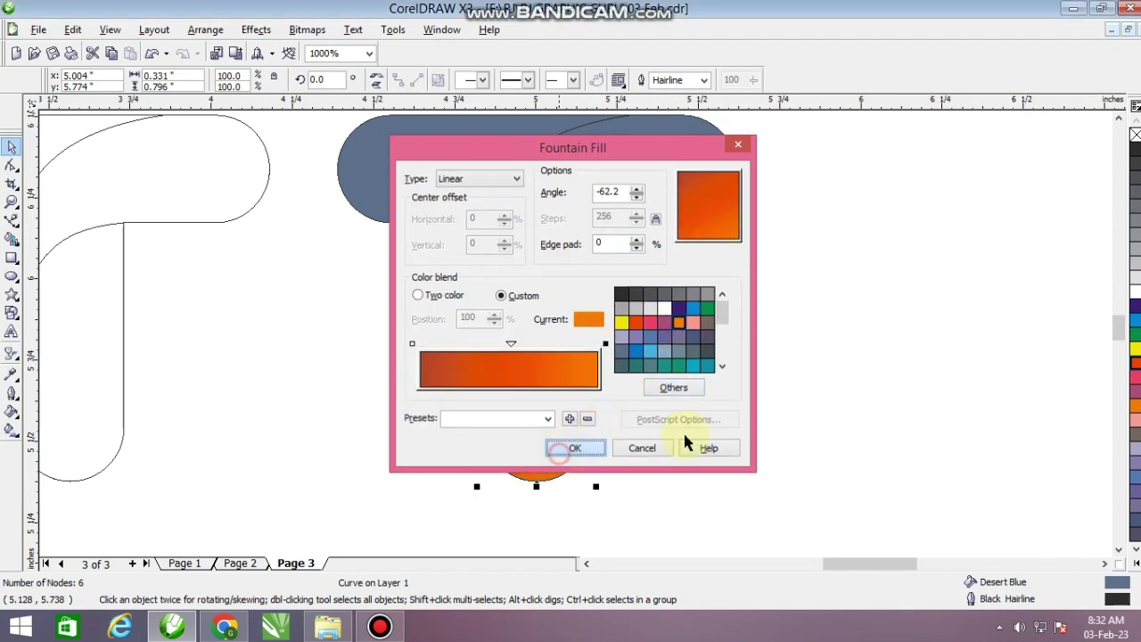
left_click(575, 447)
Step: Restart the stem gradient at black with a brown stop near the dark end, and extend it to the curved piece
left_click(580, 190)
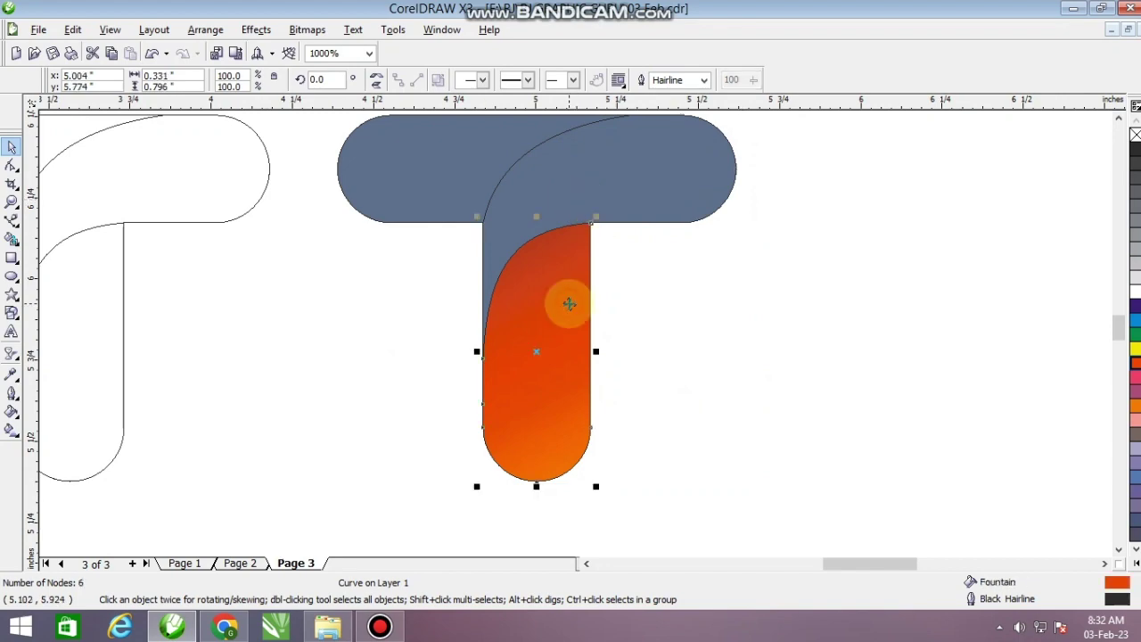
key("F11")
left_click(674, 387)
double_click(809, 354)
key("Return")
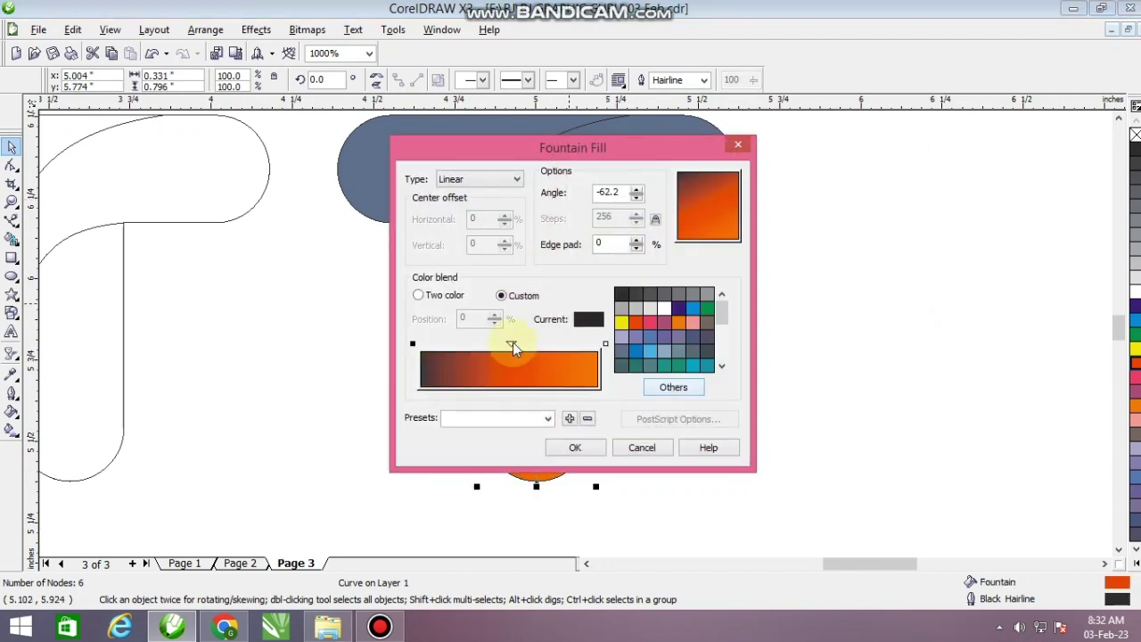
double_click(465, 346)
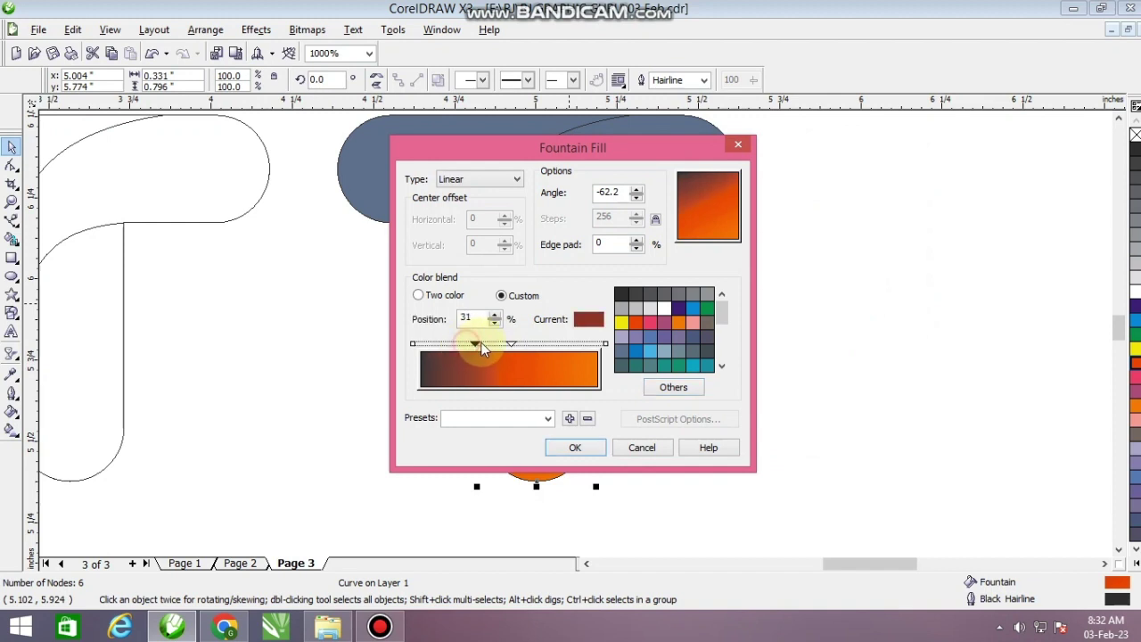
left_click(564, 442)
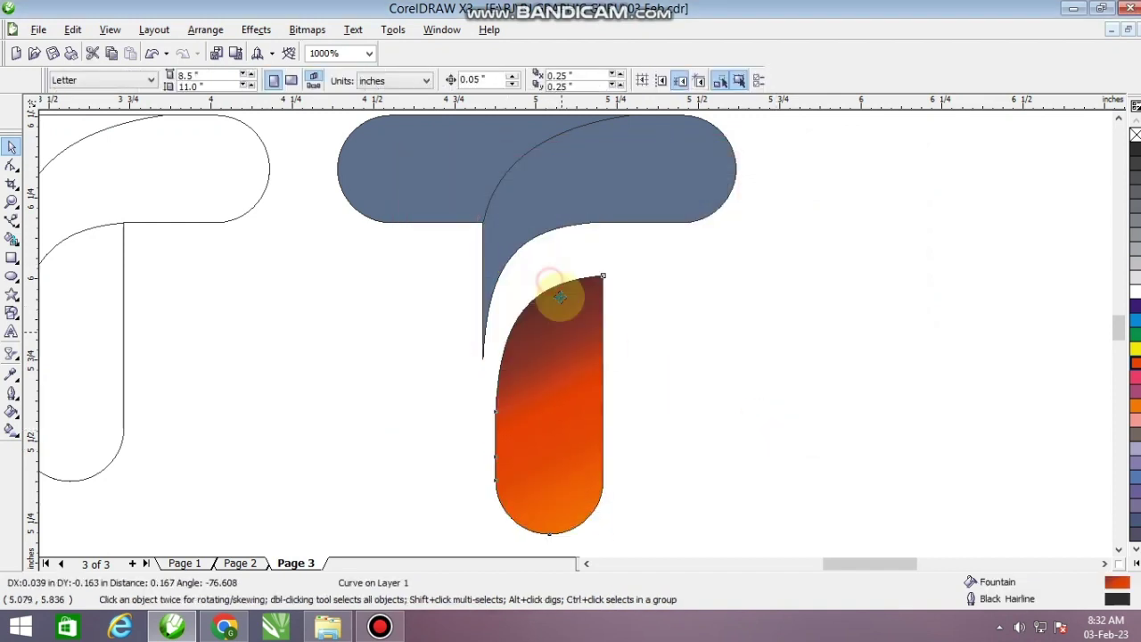
left_click(568, 195)
Step: Fill the top piece solid red-orange and reconfirm the lower stem's gradient settings
scroll(565, 326, "down", 2)
scroll(565, 326, "up", 2)
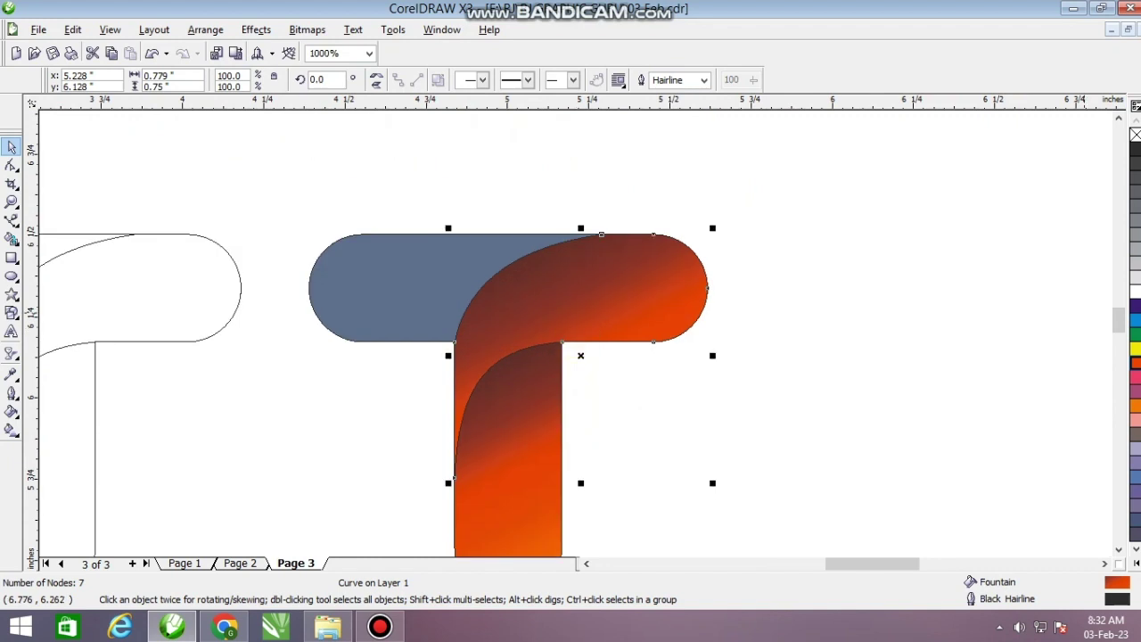
left_click(1134, 363)
scroll(730, 387, "down", 2)
left_click(611, 381)
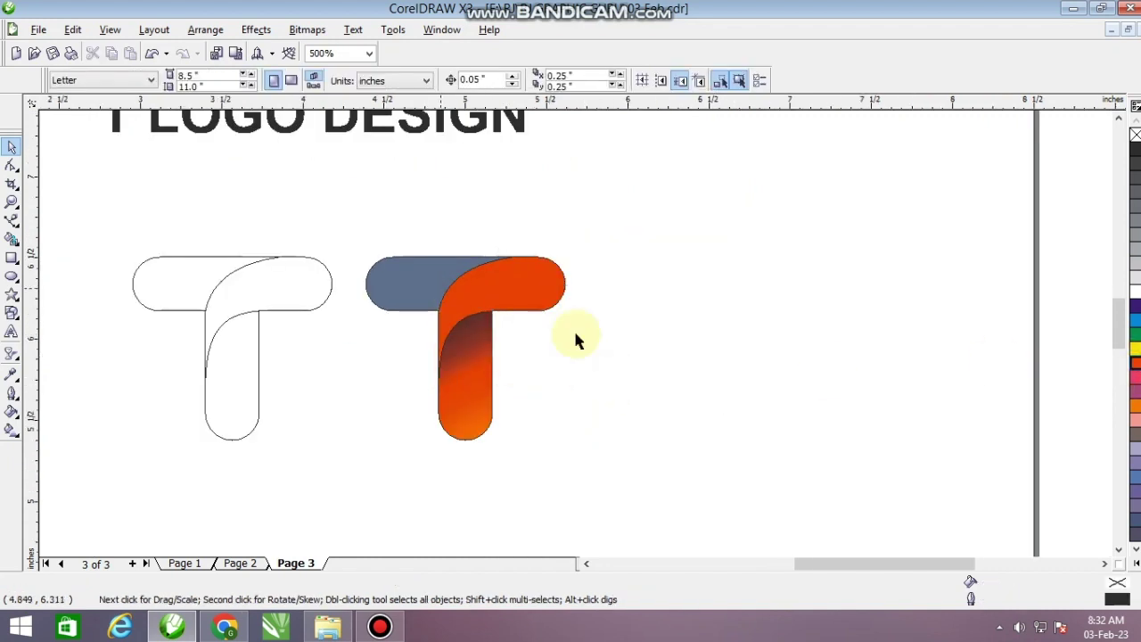
scroll(576, 336, "up", 2)
left_click(656, 436)
key("F11")
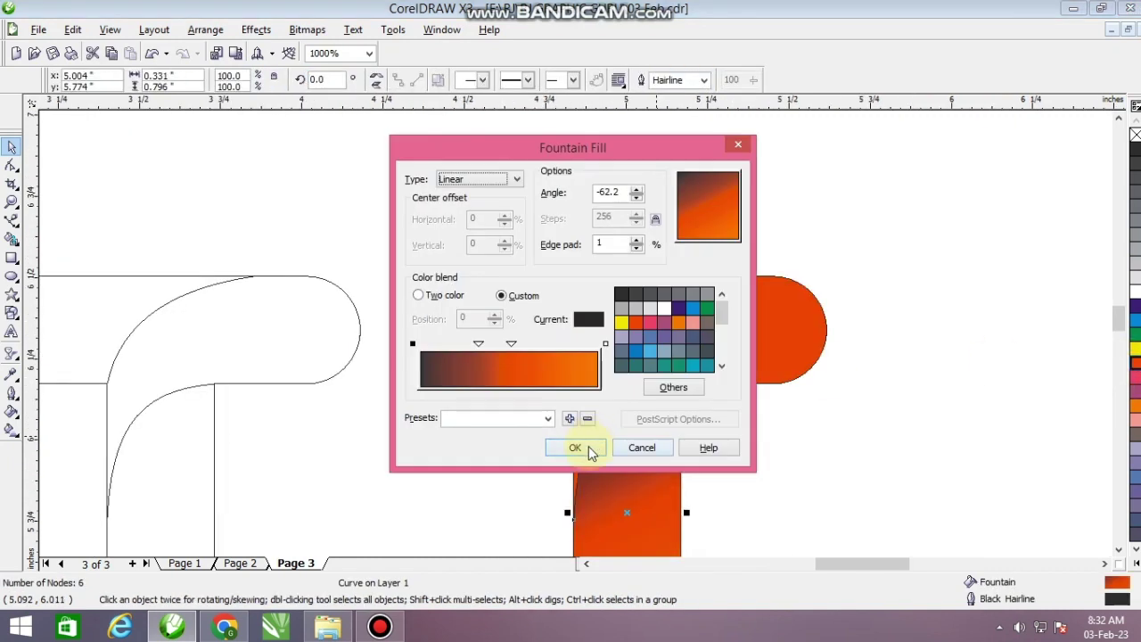
left_click(591, 374)
Step: Give the T's top curved piece a horizontal dark-to-orange gradient at about 174.8°
left_click(501, 347)
key("F11")
left_click_drag(728, 193, 608, 197)
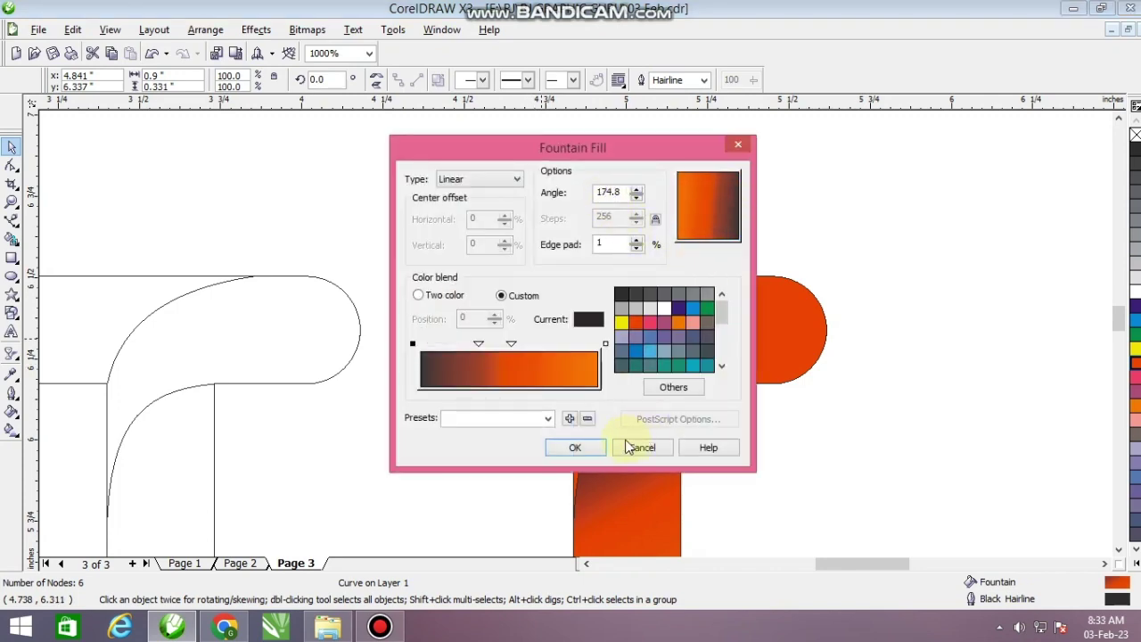
left_click(575, 446)
Step: Duplicate the orange T's top curve, undoing an accidental move first
scroll(545, 323, "down", 1)
scroll(585, 348, "up", 1)
left_click(586, 348)
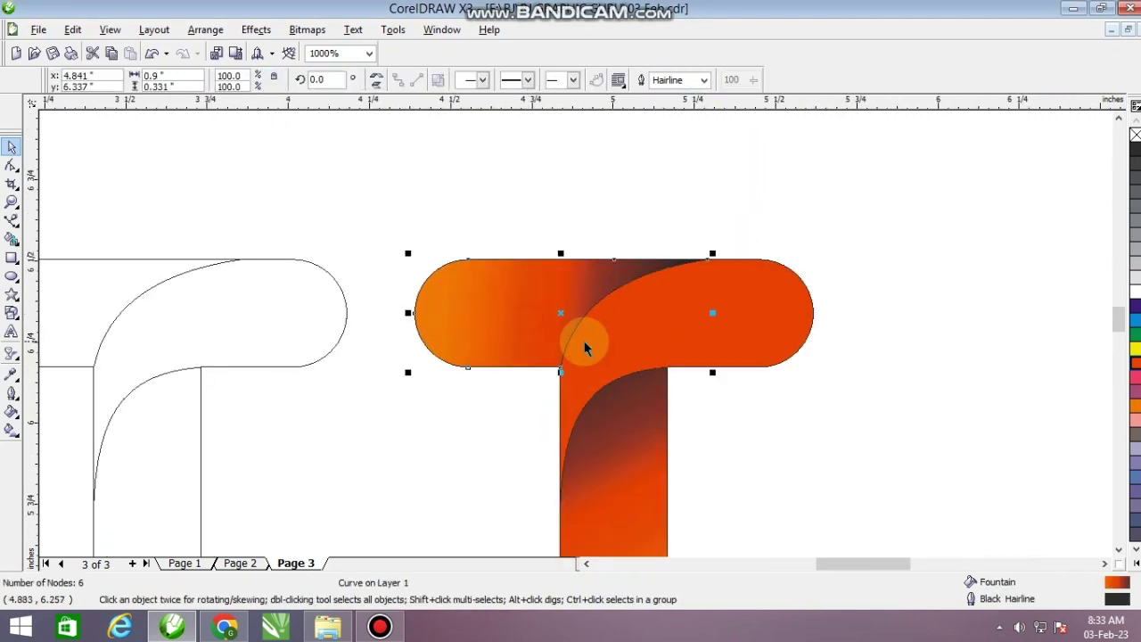
left_click_drag(741, 325, 758, 384)
key("ctrl+z")
scroll(583, 332, "down", 3)
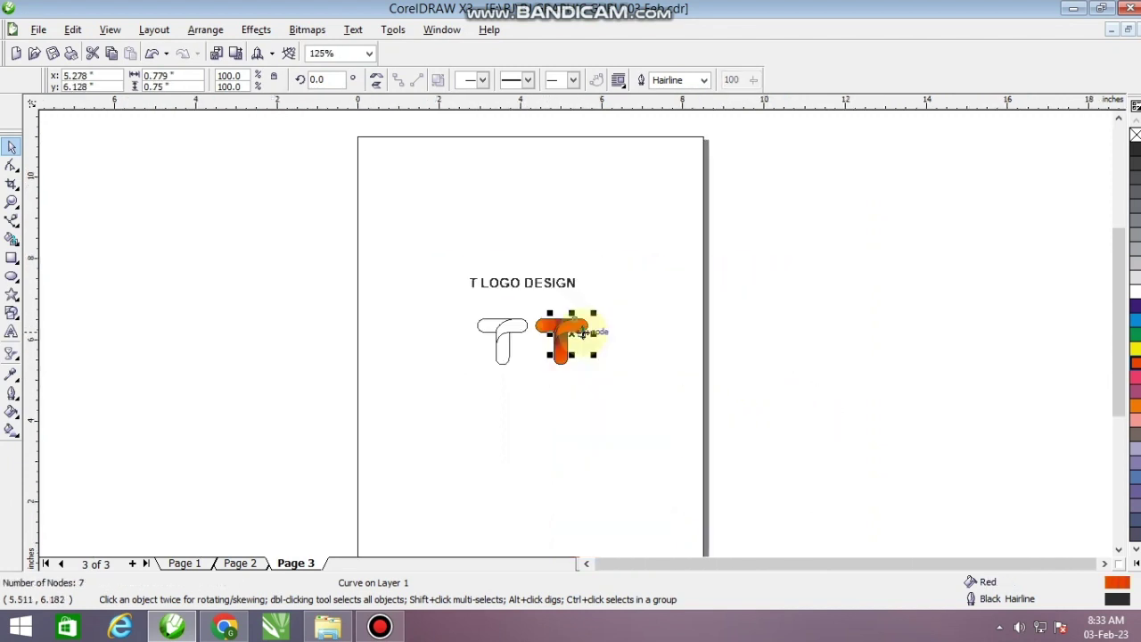
scroll(584, 333, "up", 2)
left_click(657, 298)
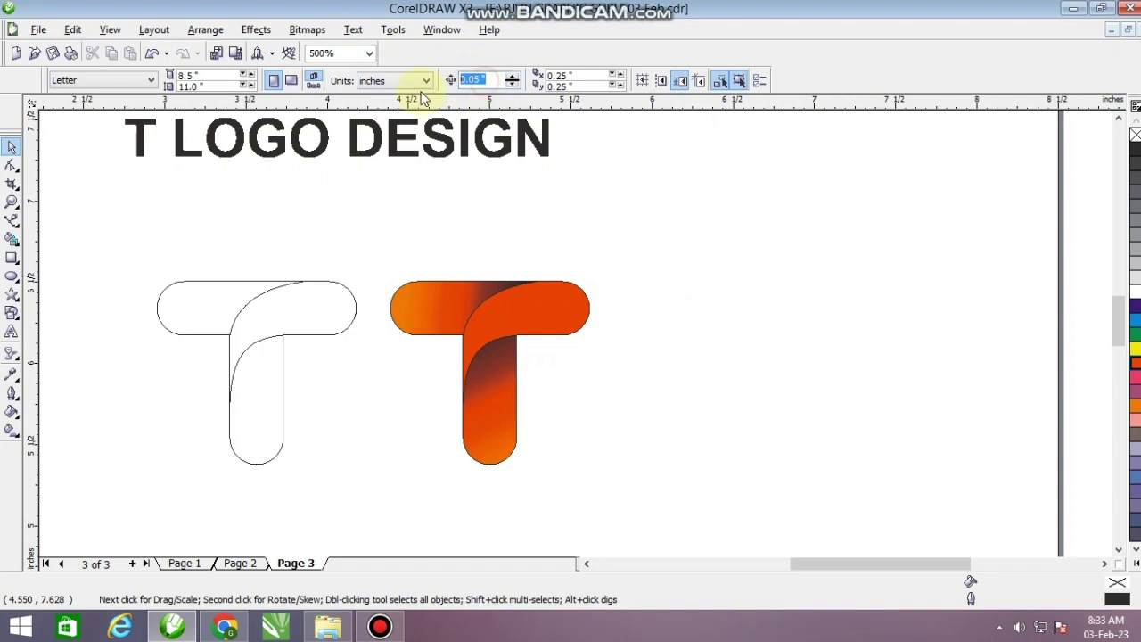
left_click(585, 307)
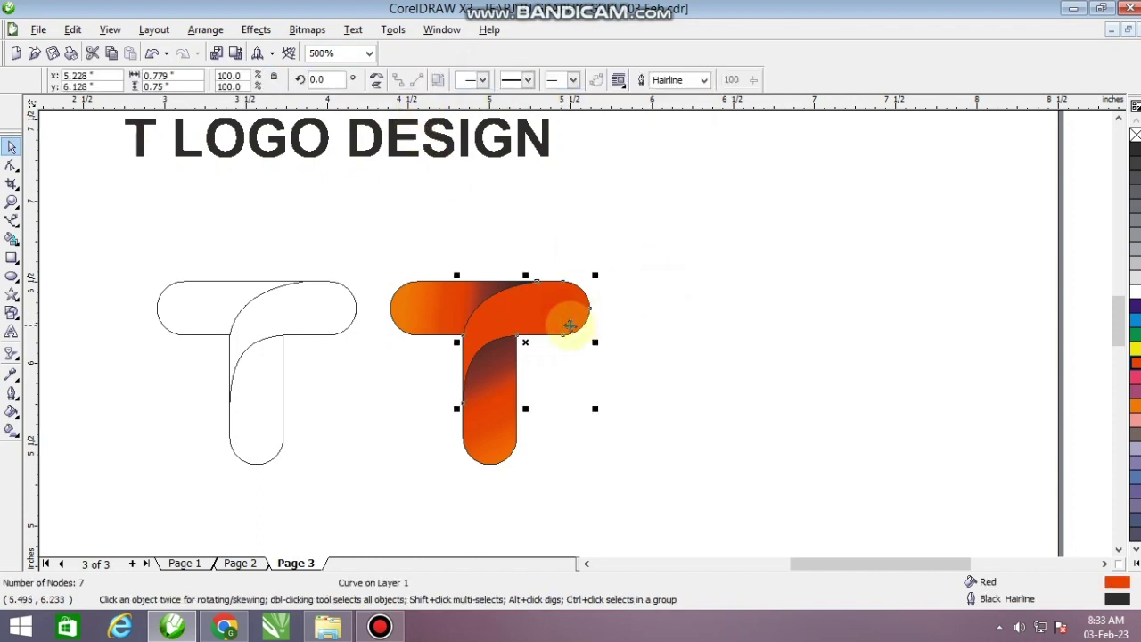
key("ctrl+d")
Step: Add a drop shadow to the copied curve with opacity 100 in Normal blend mode
scroll(571, 329, "down", 2)
scroll(837, 334, "up", 2)
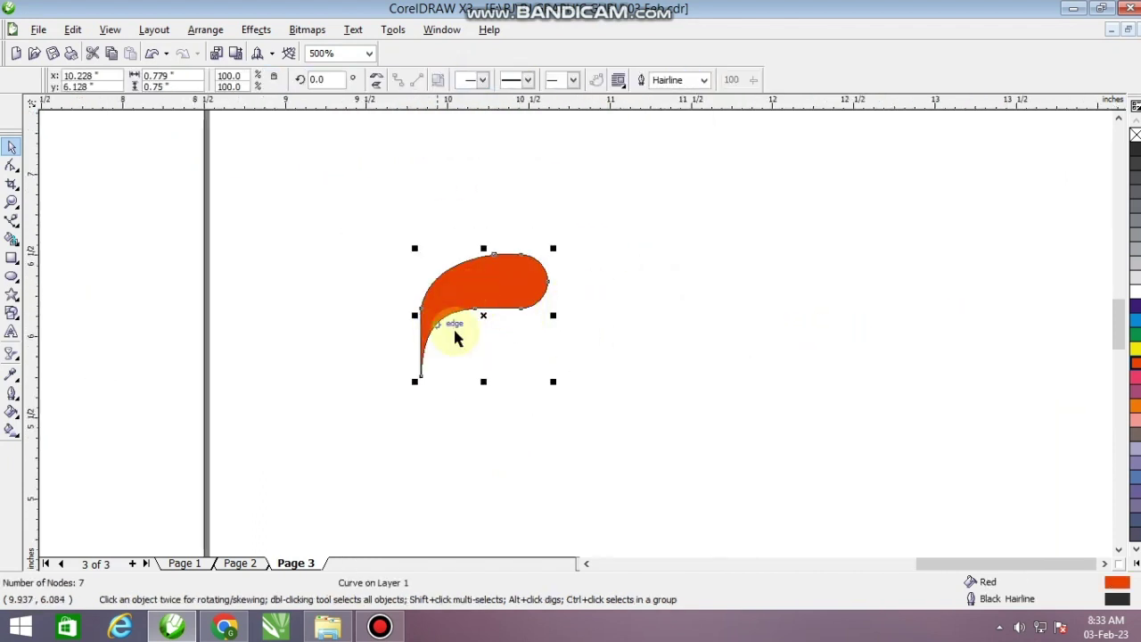
left_click(12, 354)
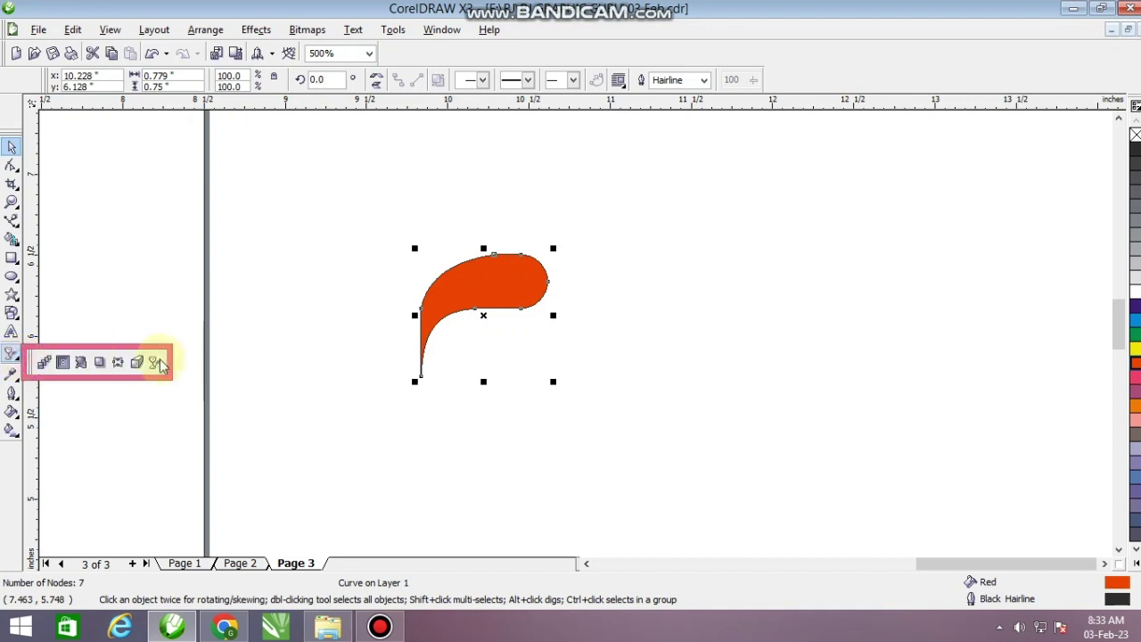
left_click(99, 362)
left_click_drag(433, 361, 555, 319)
left_click(418, 78)
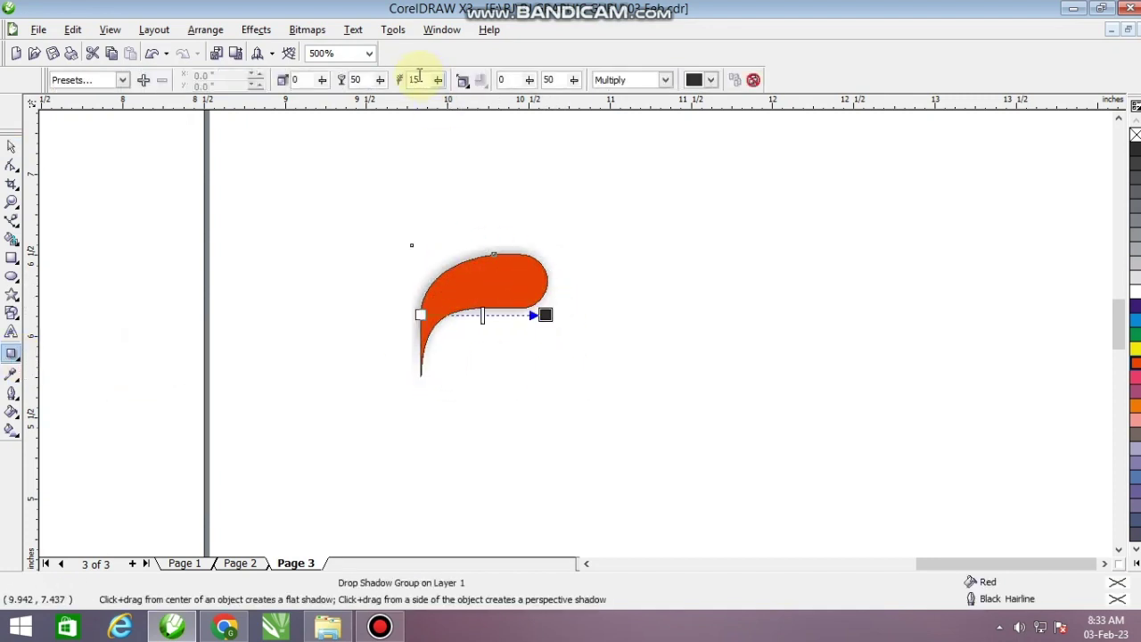
type("100")
key("Return")
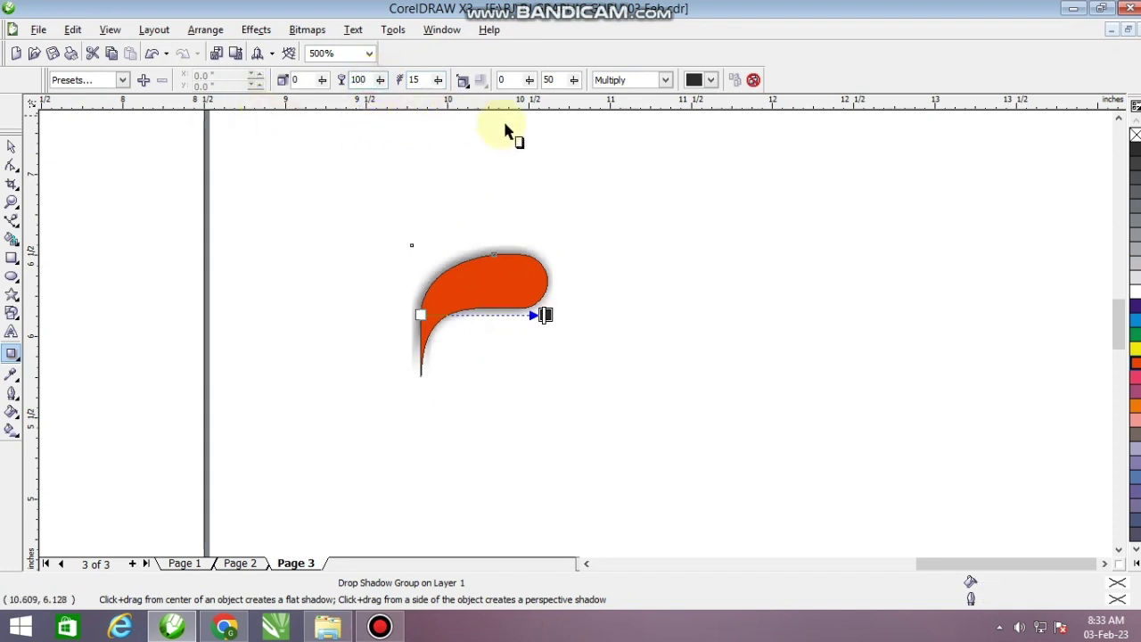
left_click(635, 79)
key("space")
Step: Give the separated shadow a Uniform Fill of C0 M100 Y100 K100
left_click(491, 169)
left_click(515, 288)
scroll(595, 337, "down", 2)
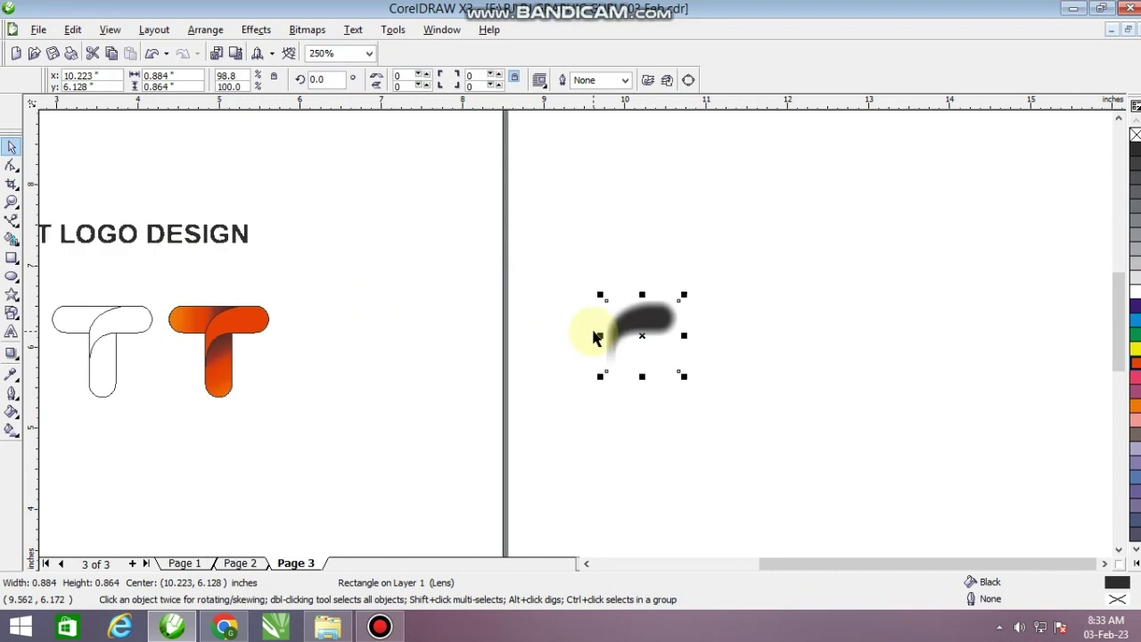
key("shift+F11")
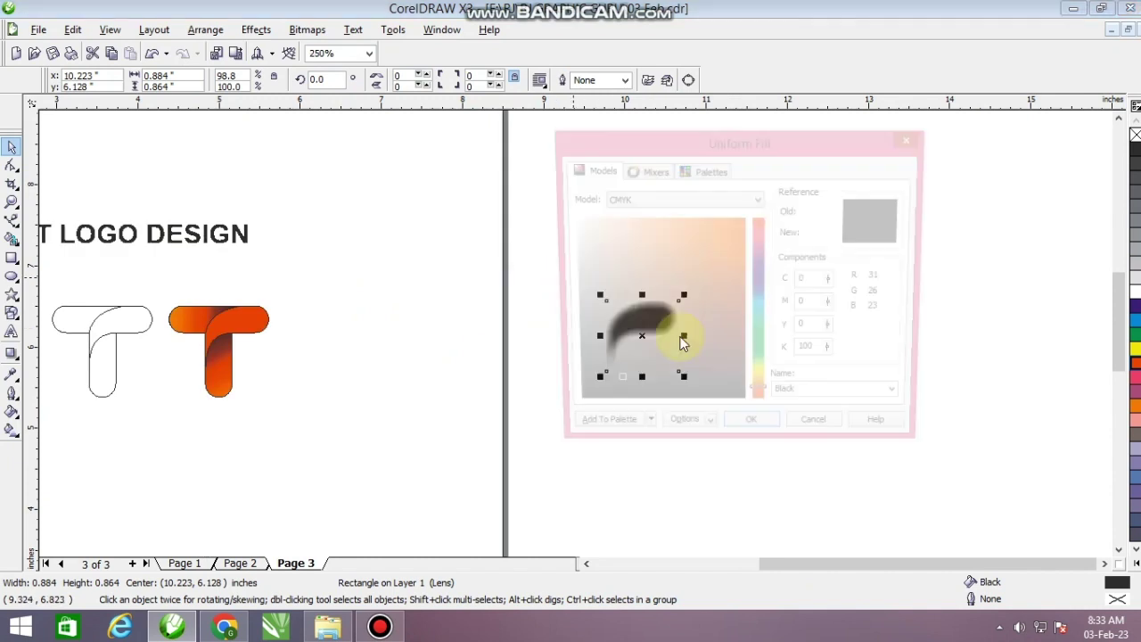
double_click(813, 304)
type("100")
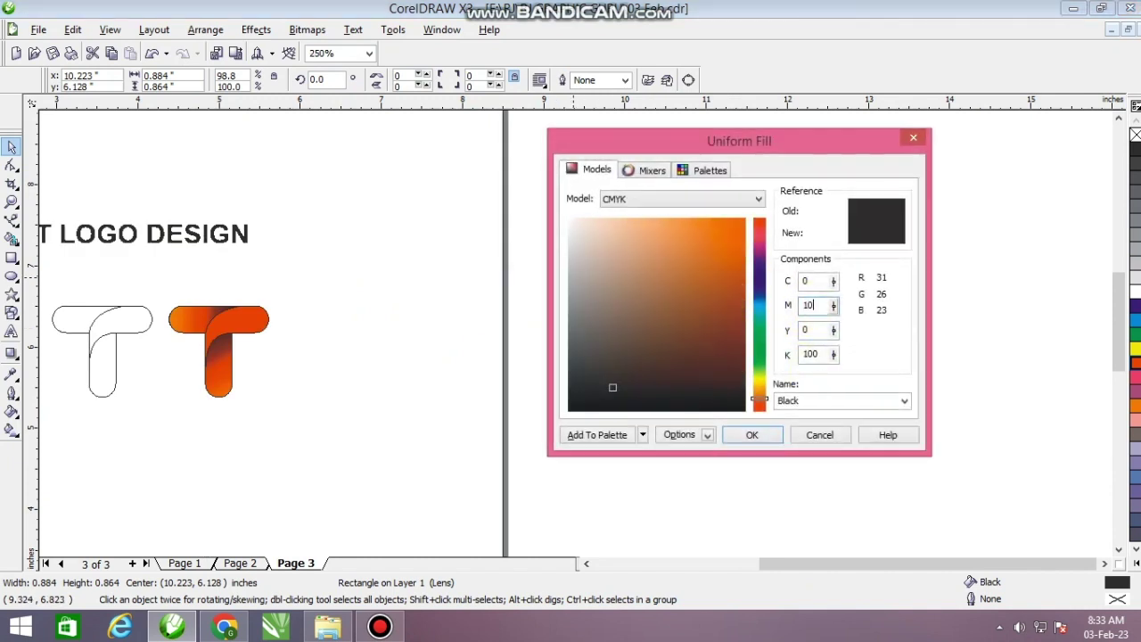
key("Tab")
type("100")
key("Tab")
key("Return")
key("alt+c")
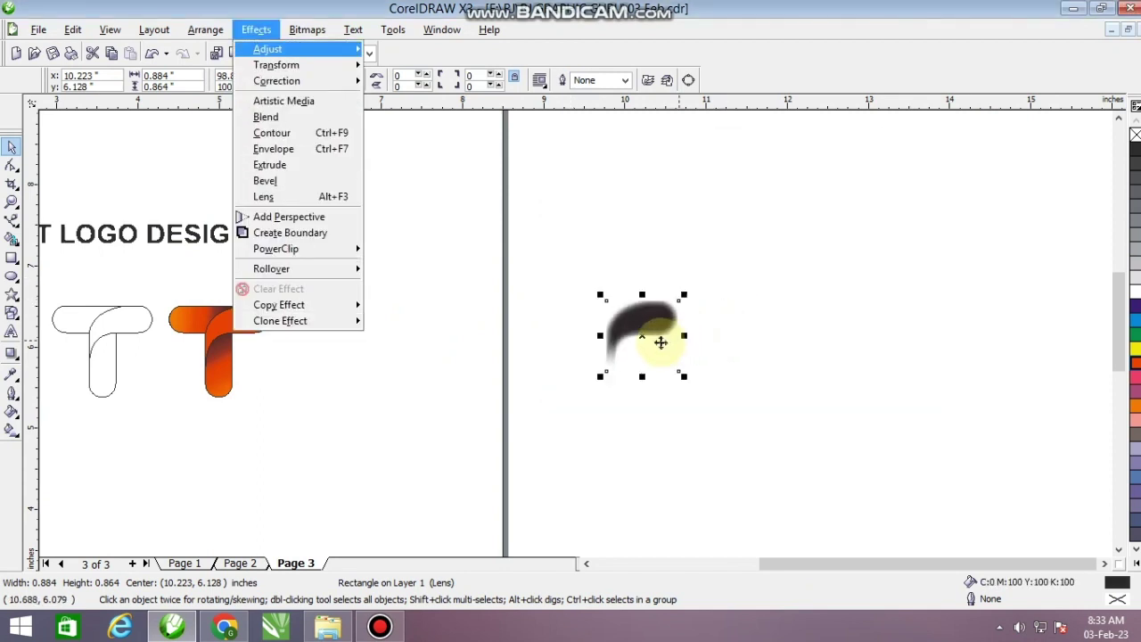
mouse_move(276, 248)
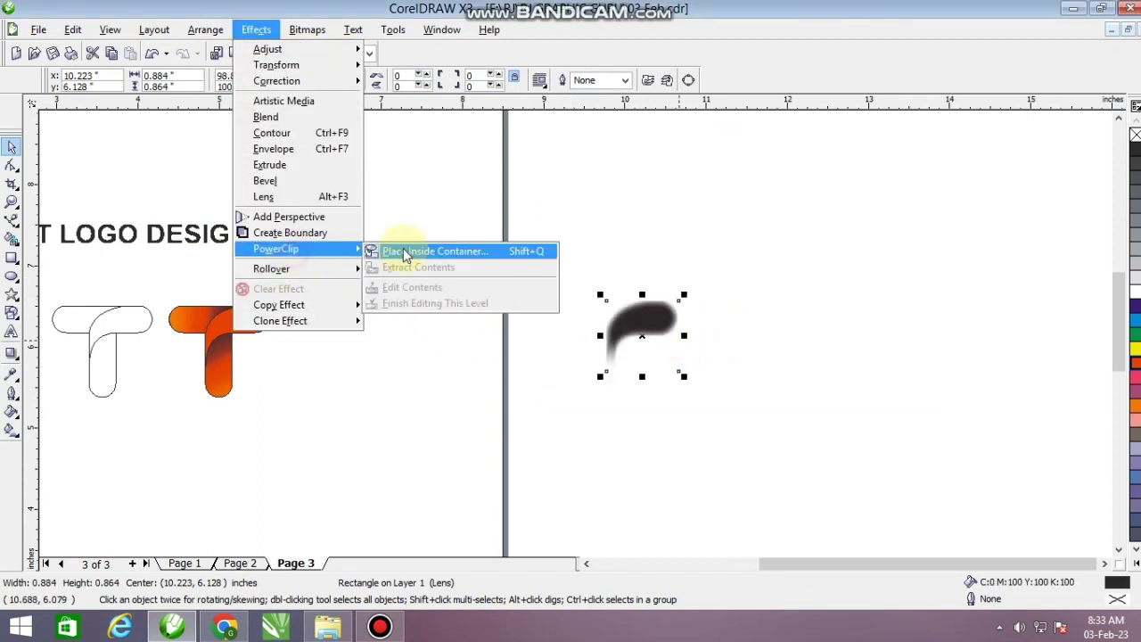
Step: PowerClip the blurred dark shadow inside the orange T
left_click(369, 248)
left_click(219, 374)
left_click(623, 321)
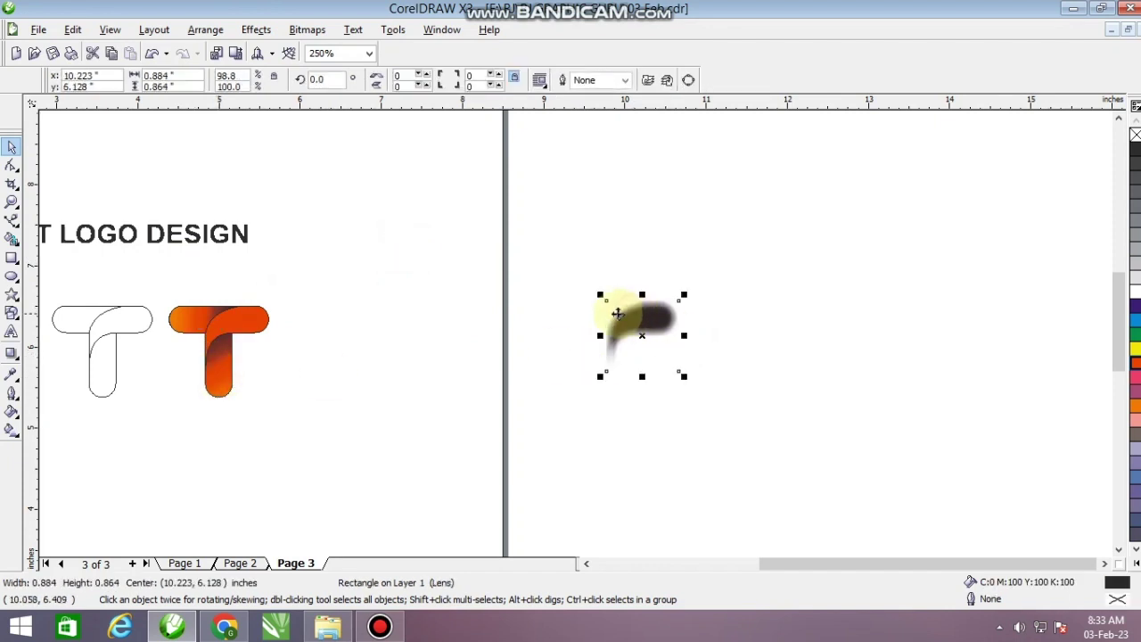
left_click(256, 29)
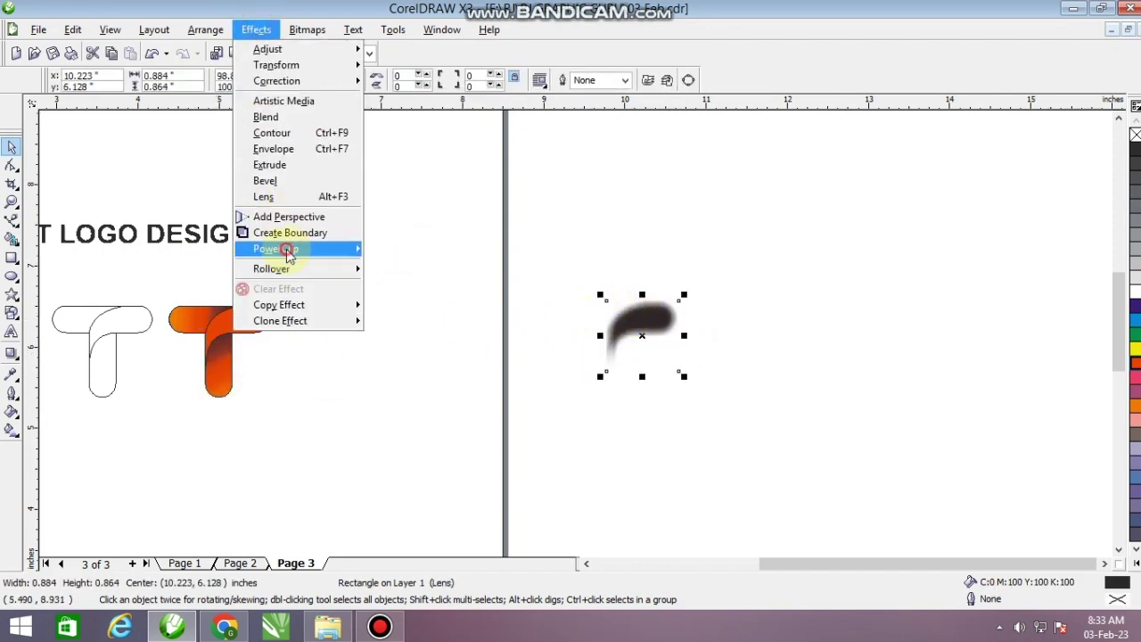
left_click(427, 248)
left_click(192, 312)
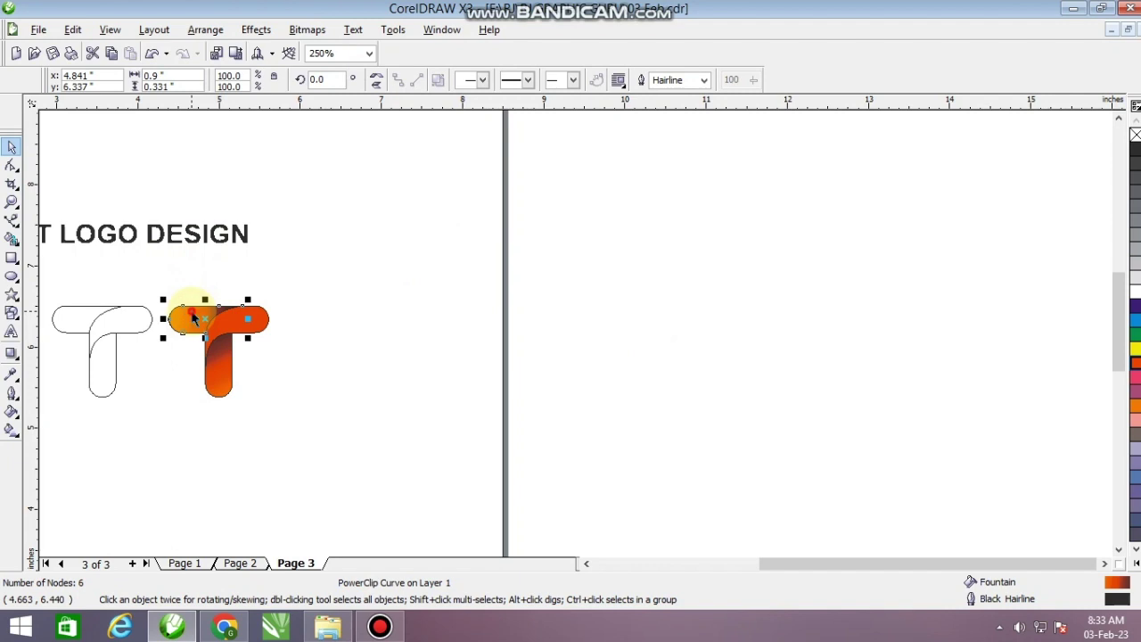
Step: Edit the T's clipped contents to move the shadow onto the crossbar
left_click(192, 312, "ctrl")
left_click_drag(636, 313, 230, 322)
key("shift+F2")
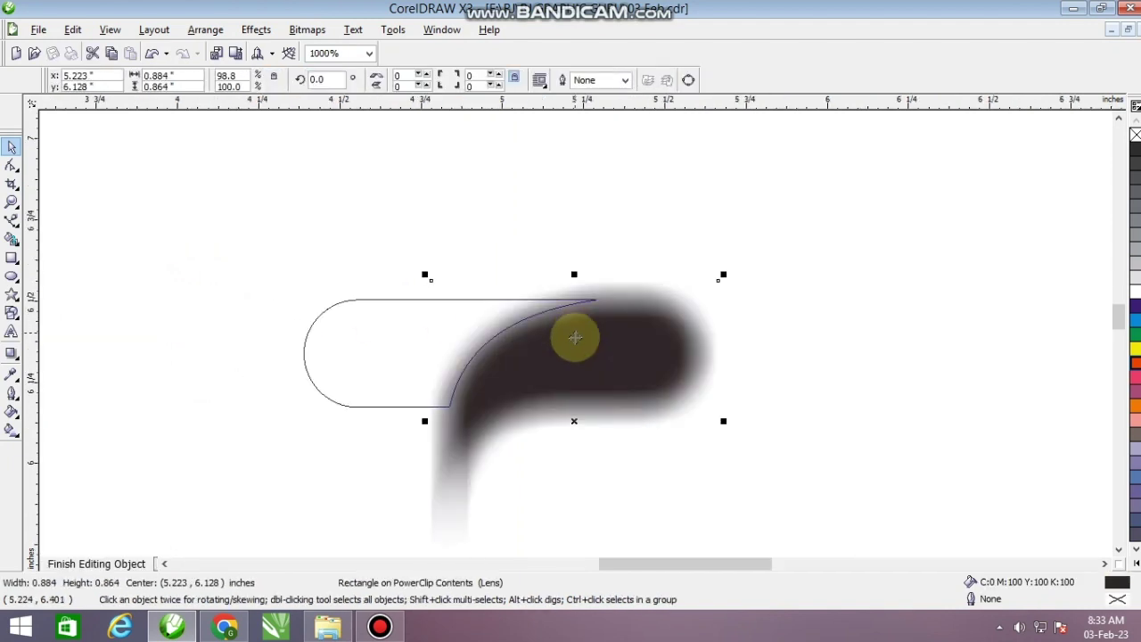
left_click(832, 384, "ctrl")
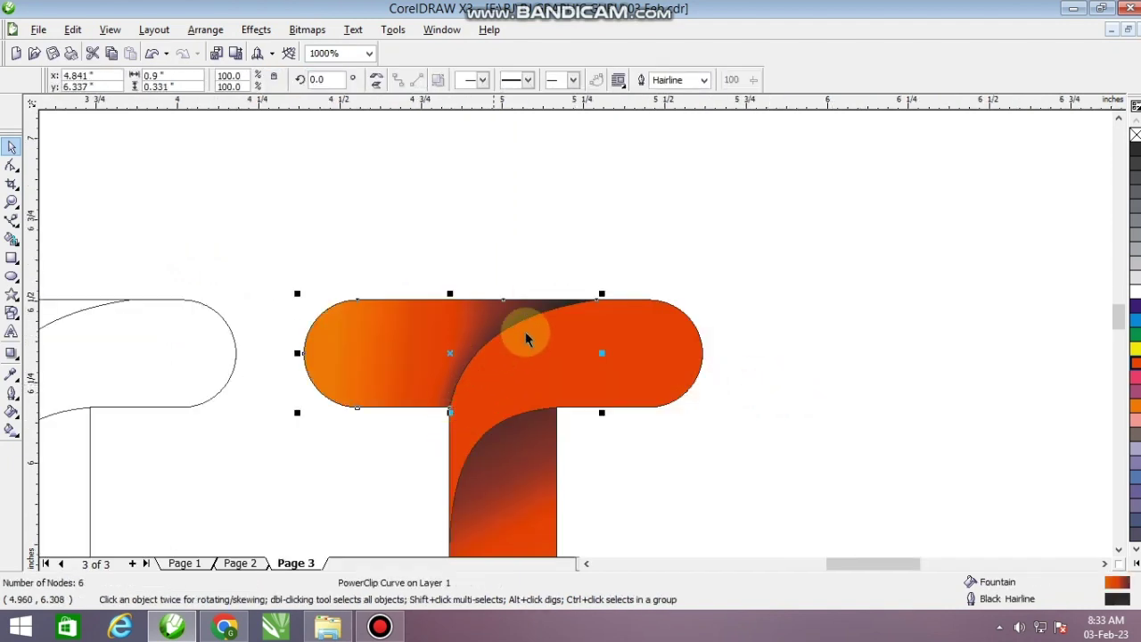
Step: Re-edit the clipped contents to settle the shadow over the crossbar-stem junction
left_click(531, 450, "ctrl")
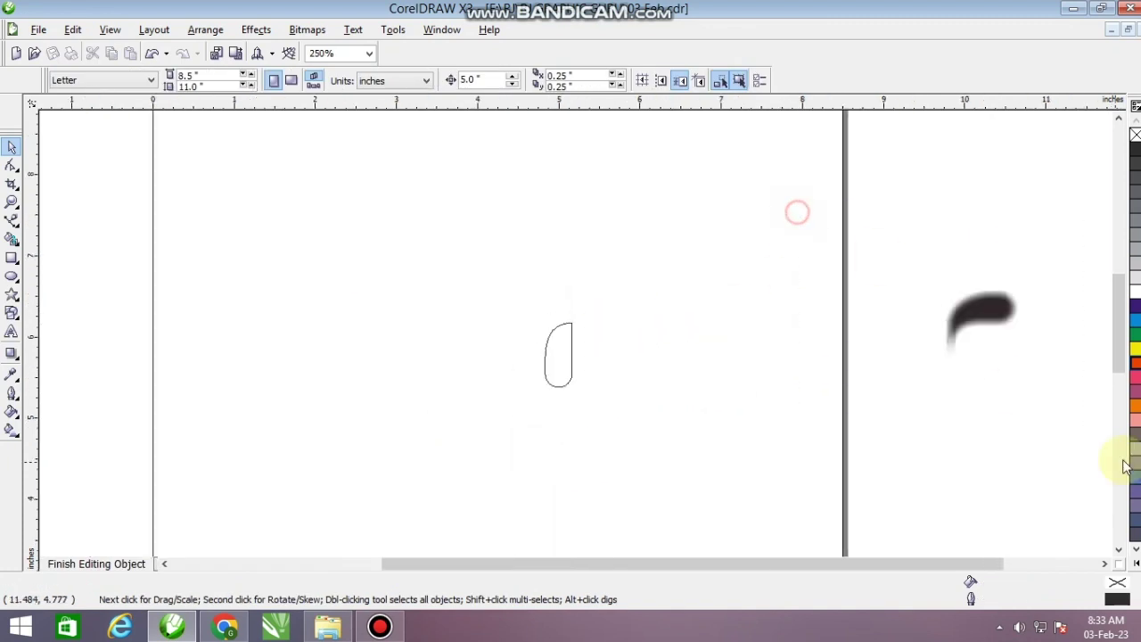
left_click_drag(980, 312, 535, 337)
scroll(535, 337, "up", 1)
scroll(576, 333, "up", 1)
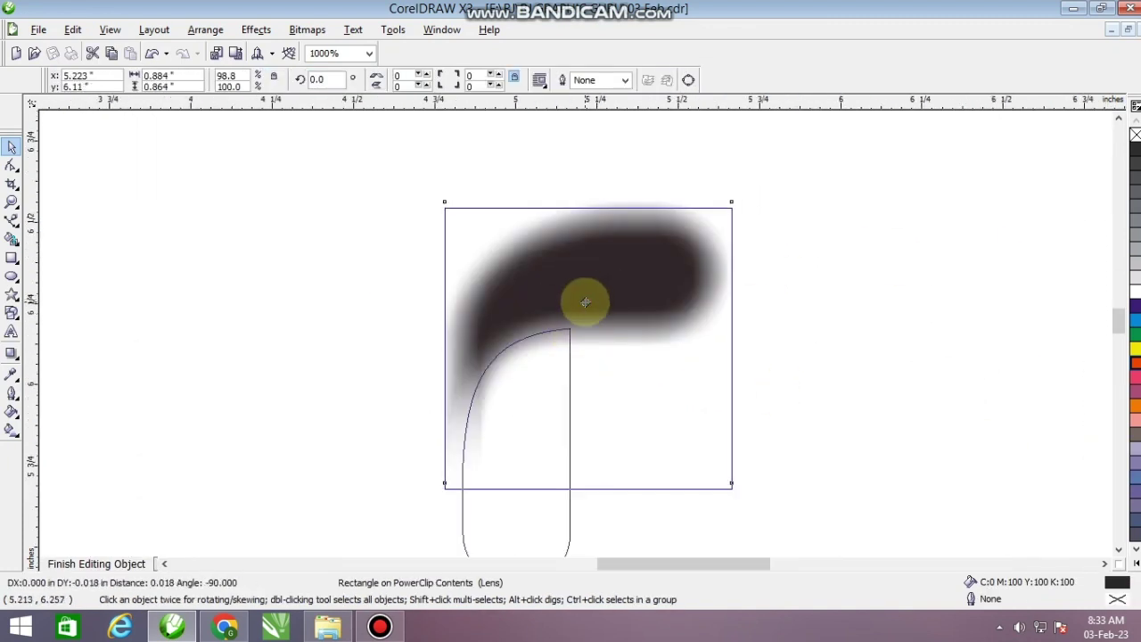
left_click(853, 365, "ctrl")
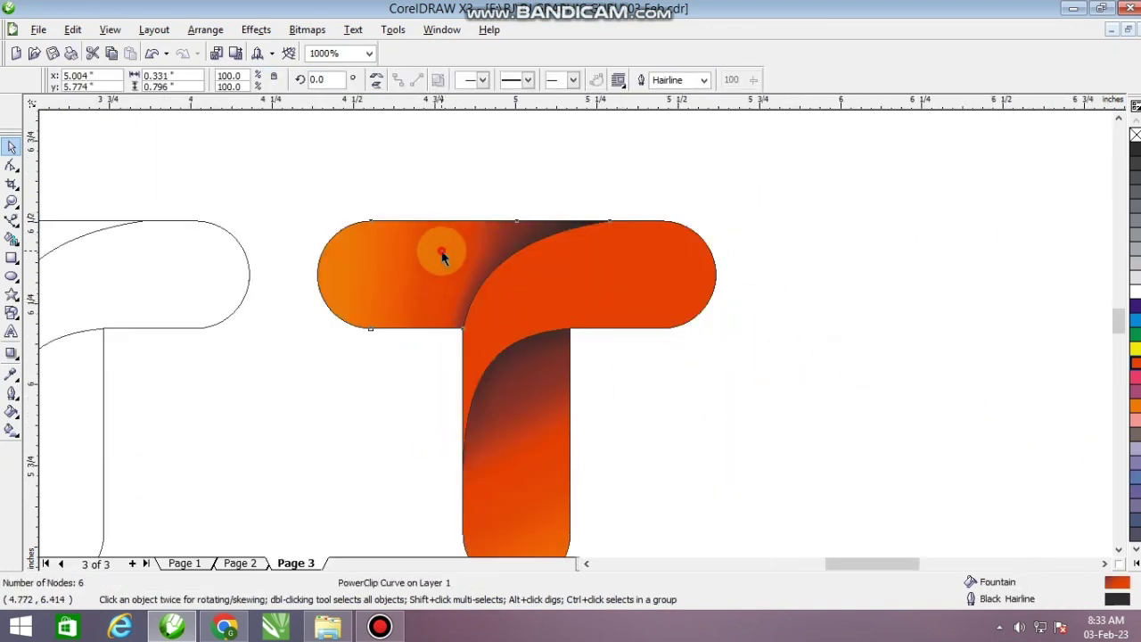
left_click(441, 256, "ctrl")
left_click_drag(573, 267, 593, 270)
left_click(807, 352, "ctrl")
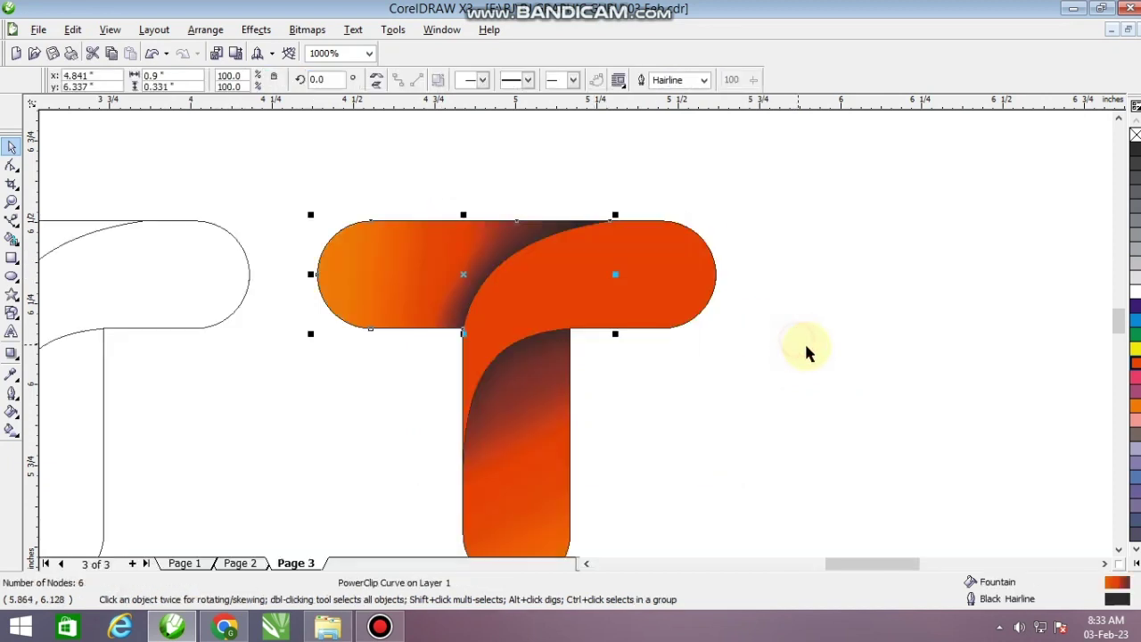
Step: Zoom out to see the whole logo and select the orange left crossbar
scroll(443, 216, "down", 2)
key("Escape")
scroll(581, 332, "up", 1)
left_click(580, 288)
scroll(580, 288, "up", 2)
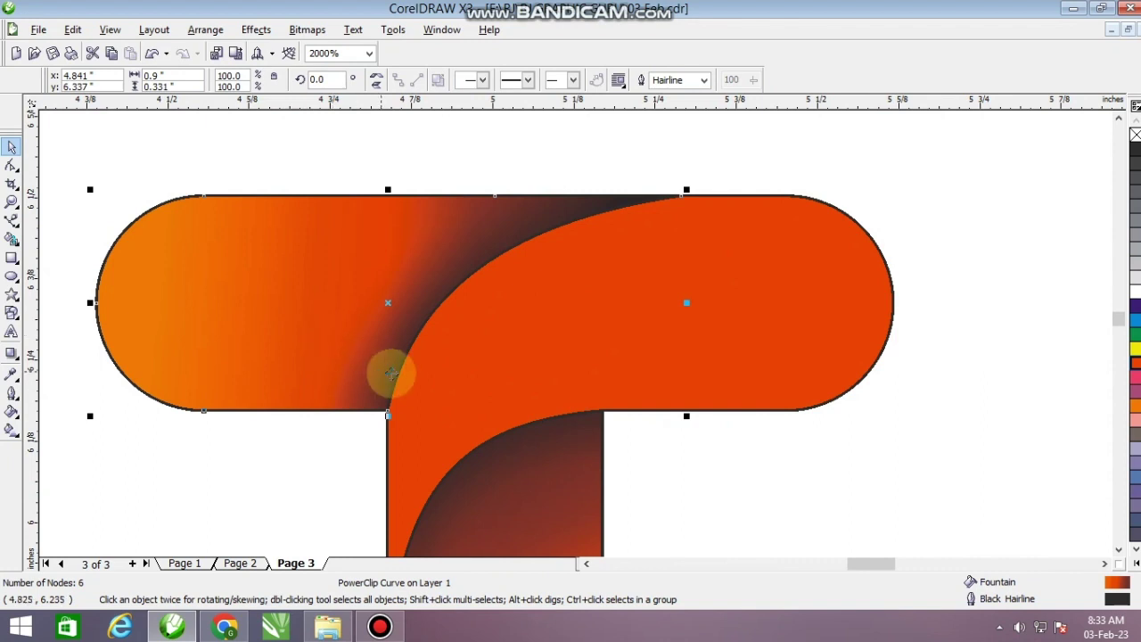
Step: Give the left crossbar a 167° gradient with a brown colour stop at the midpoint
key("F11")
left_click_drag(654, 223, 646, 192)
double_click(482, 342)
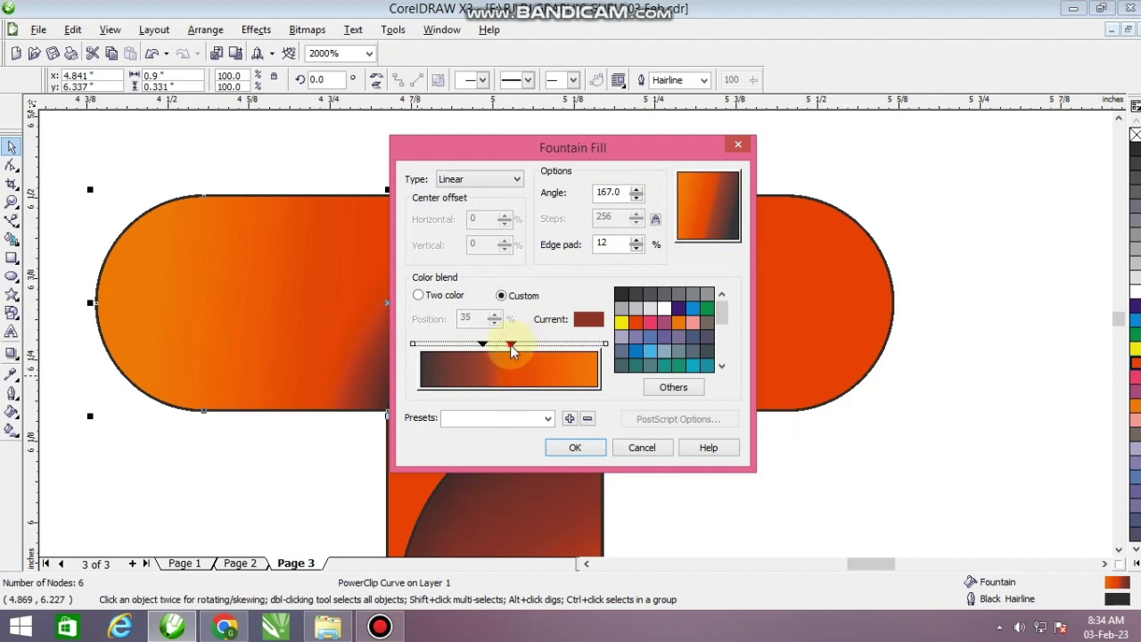
left_click_drag(513, 351, 539, 350)
left_click(570, 446)
Step: Deselect and reselect the T to check the new crossbar gradient
scroll(713, 410, "down", 2)
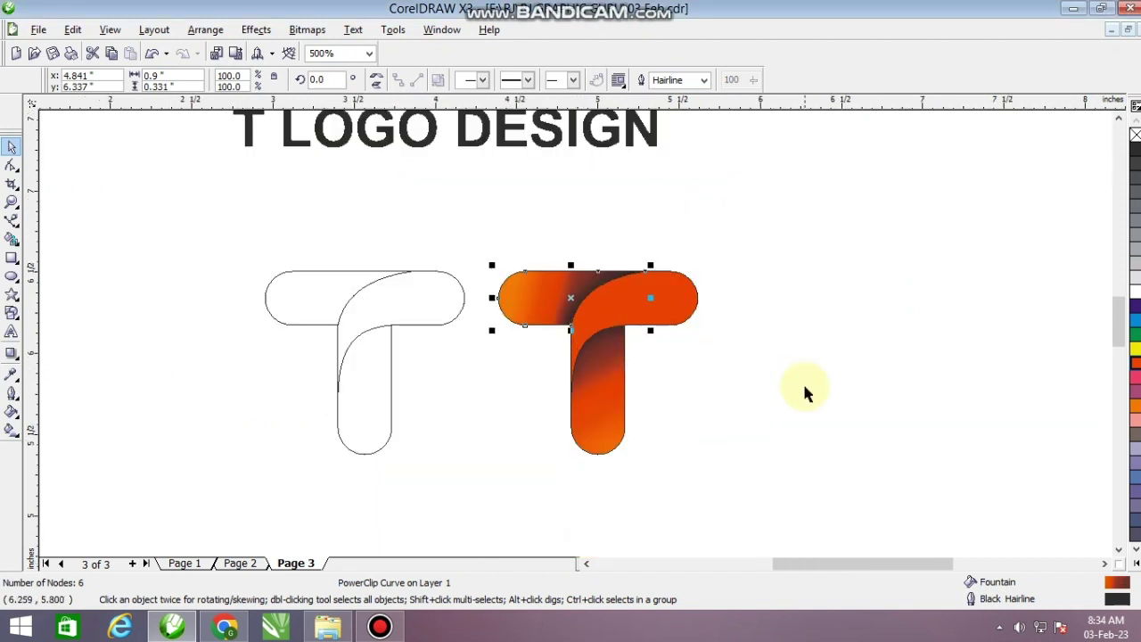
left_click(467, 242)
left_click(606, 383)
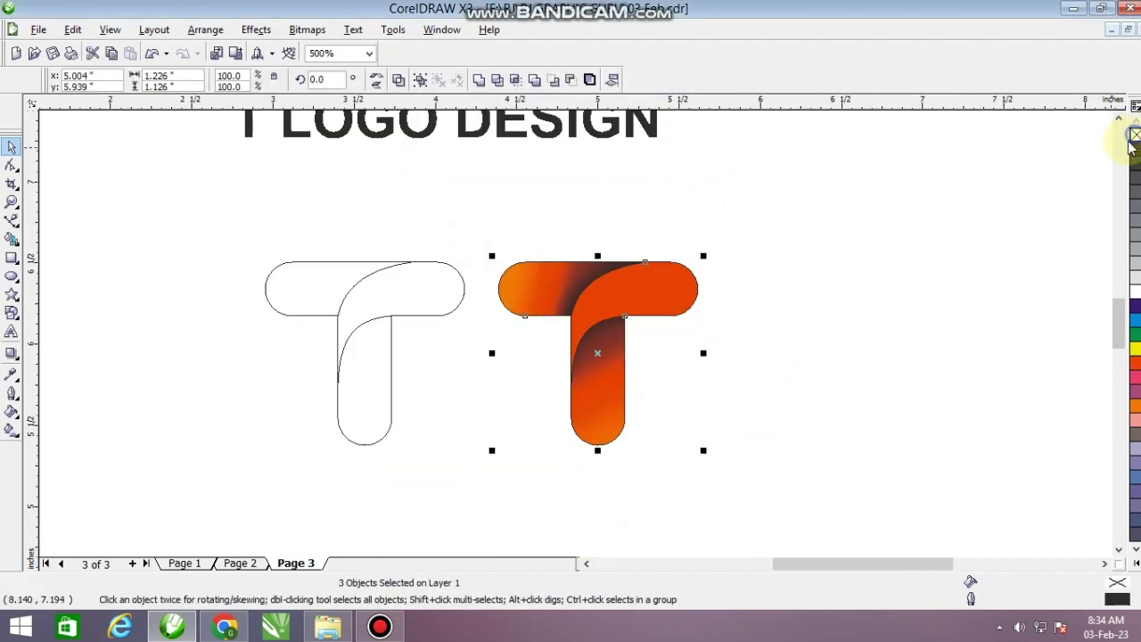
left_click(811, 395)
scroll(595, 354, "up", 2)
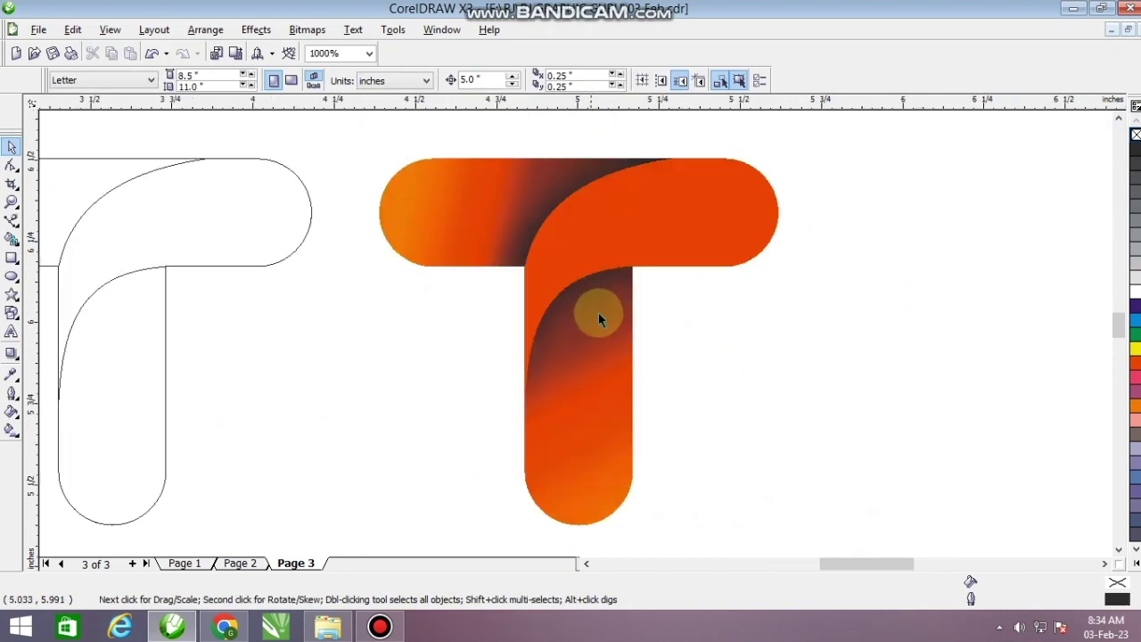
Step: Add a 0.03-inch outside contour to the curved stem-and-right-bar shape
left_click(602, 216)
key("ctrl+F9")
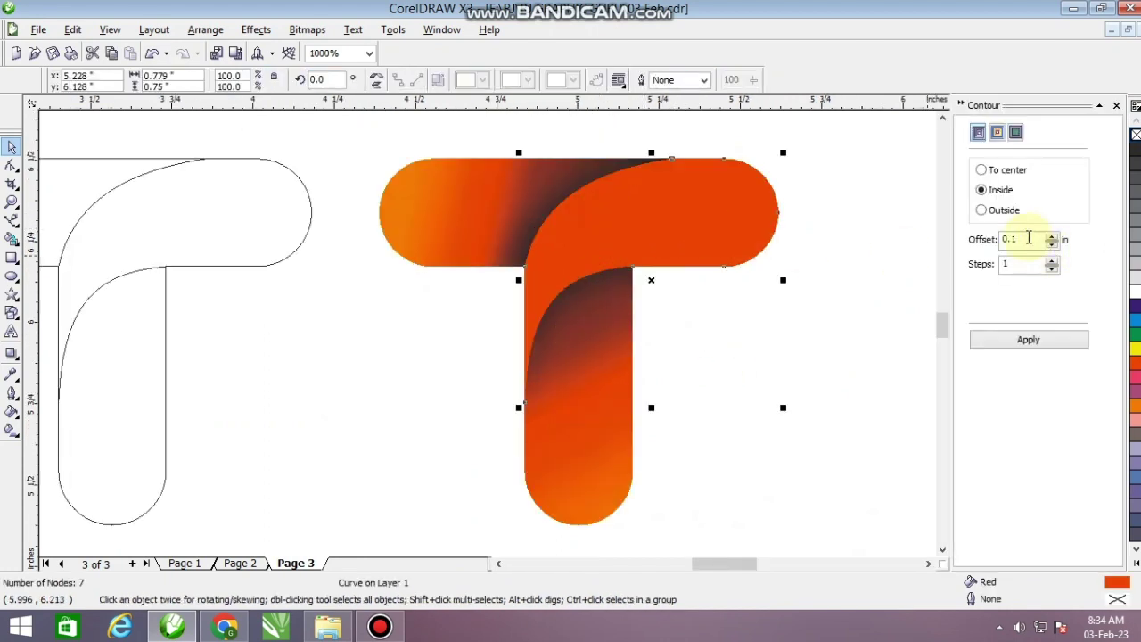
left_click(1025, 340)
left_click(985, 211)
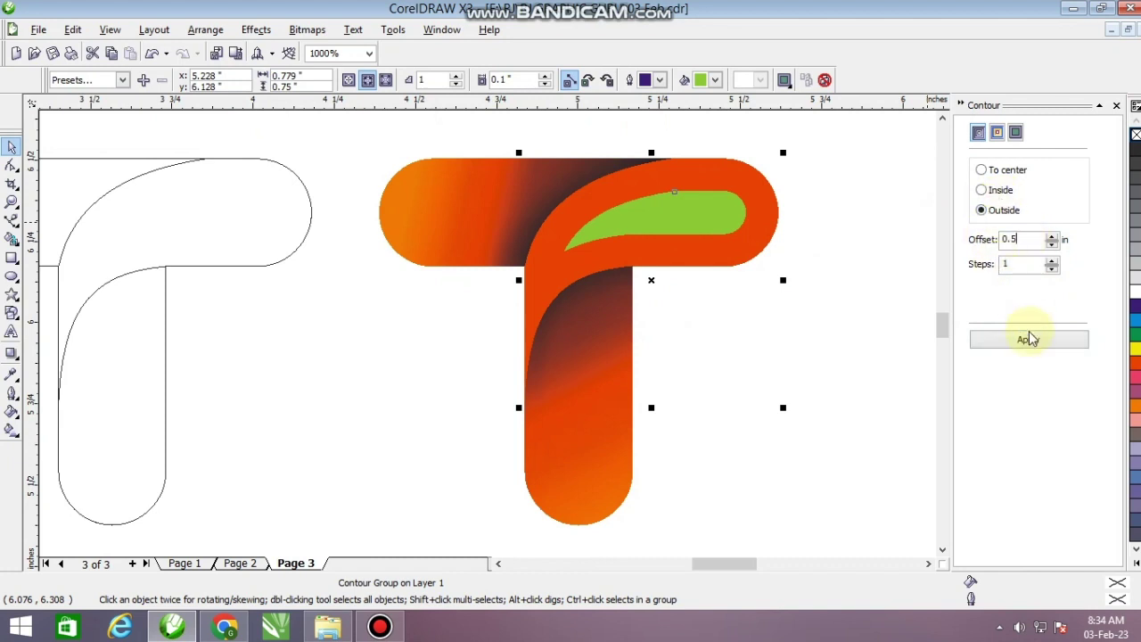
left_click(1029, 337)
double_click(1024, 241)
type("0.05")
key("Return")
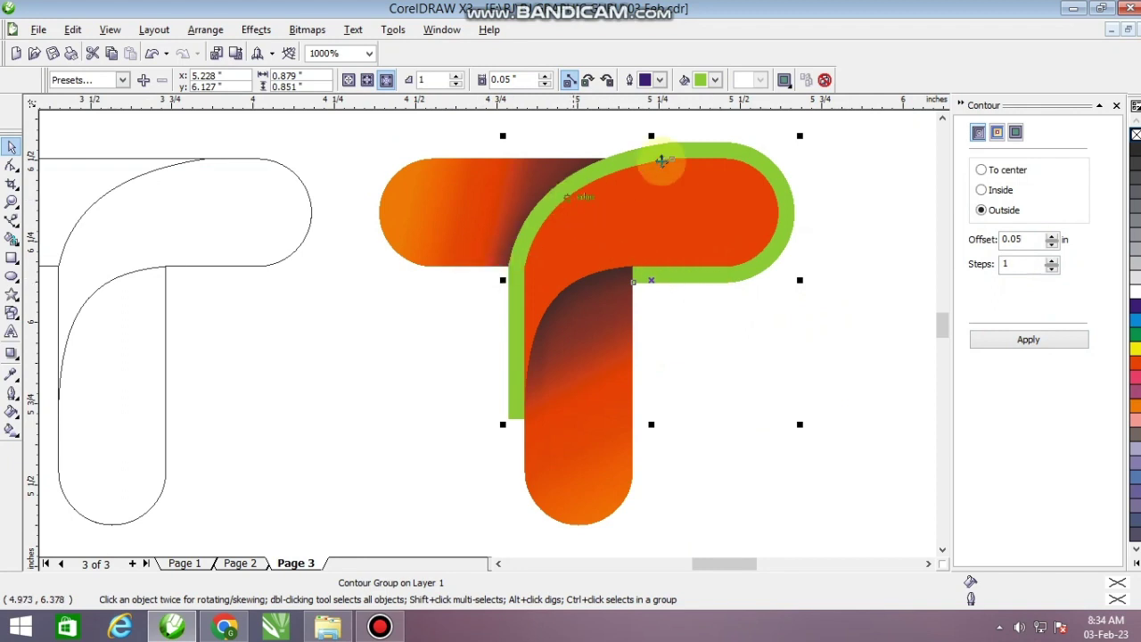
key("Return")
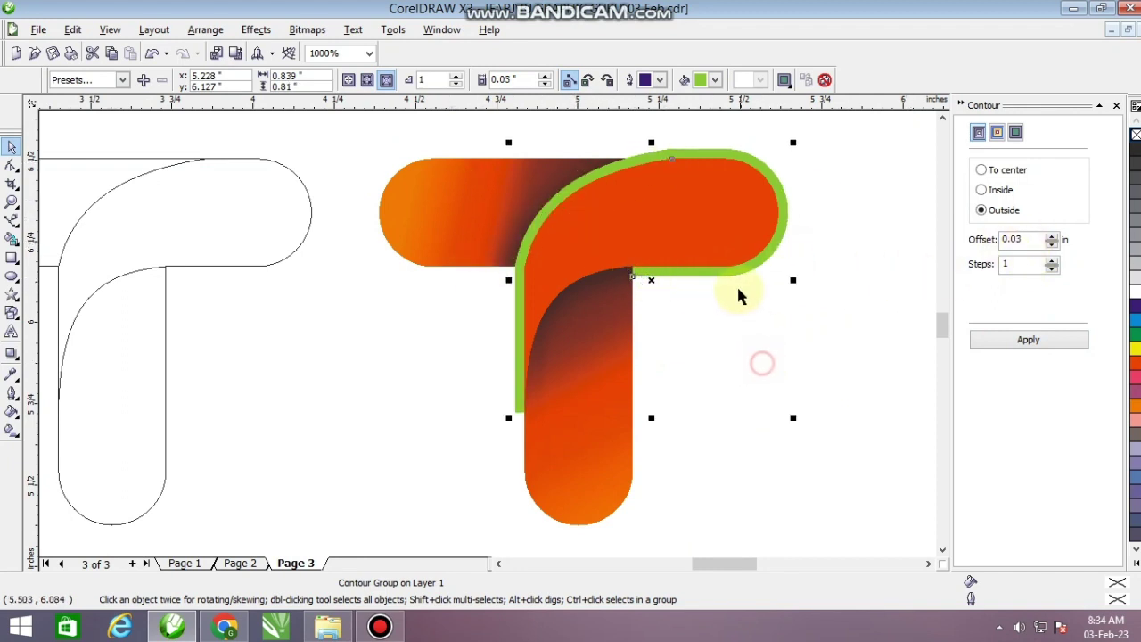
Step: Break the contour apart and trim the left crossbar with it to leave a white gap
left_click(770, 325)
key("ctrl+k")
left_click(776, 349)
left_click(746, 272)
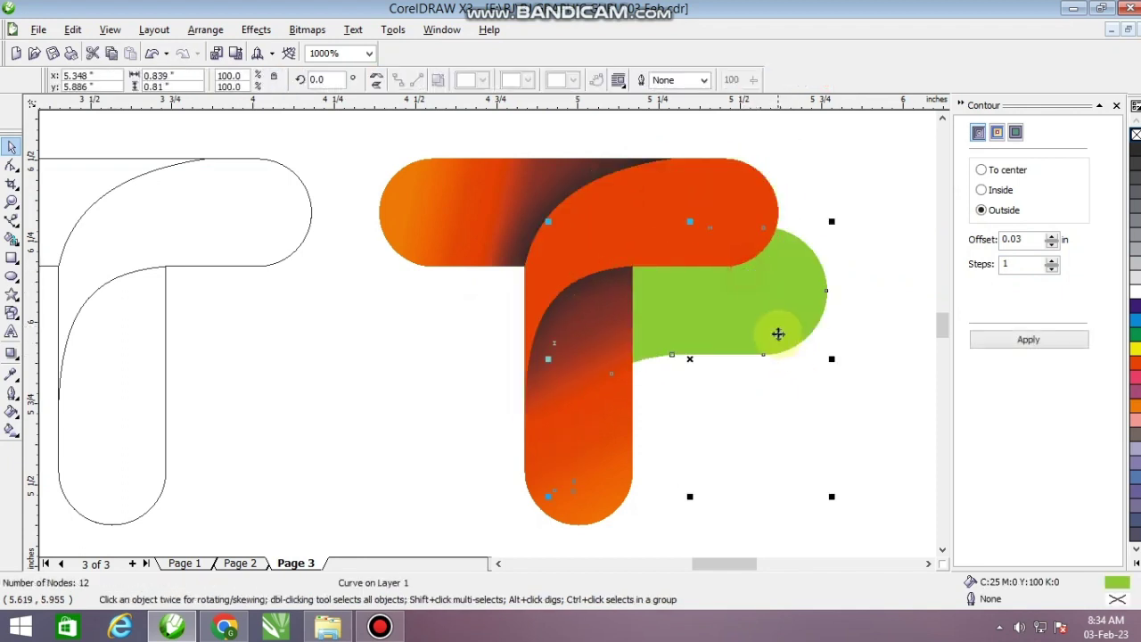
left_click(460, 217, "shift")
left_click(572, 80)
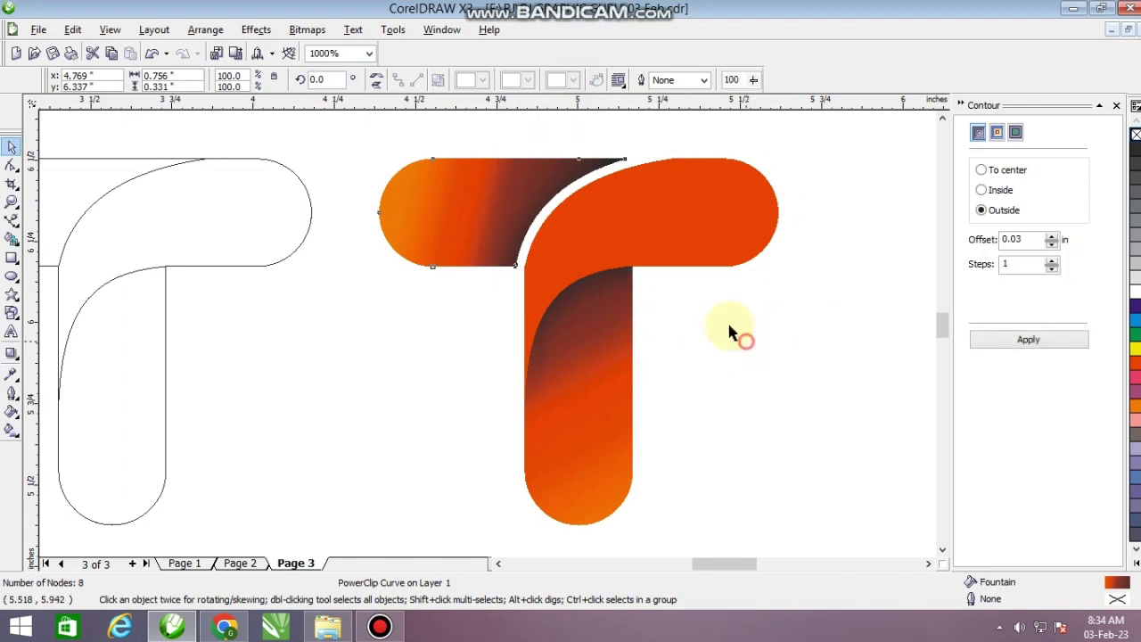
left_click(529, 273)
scroll(529, 272, "down", 1)
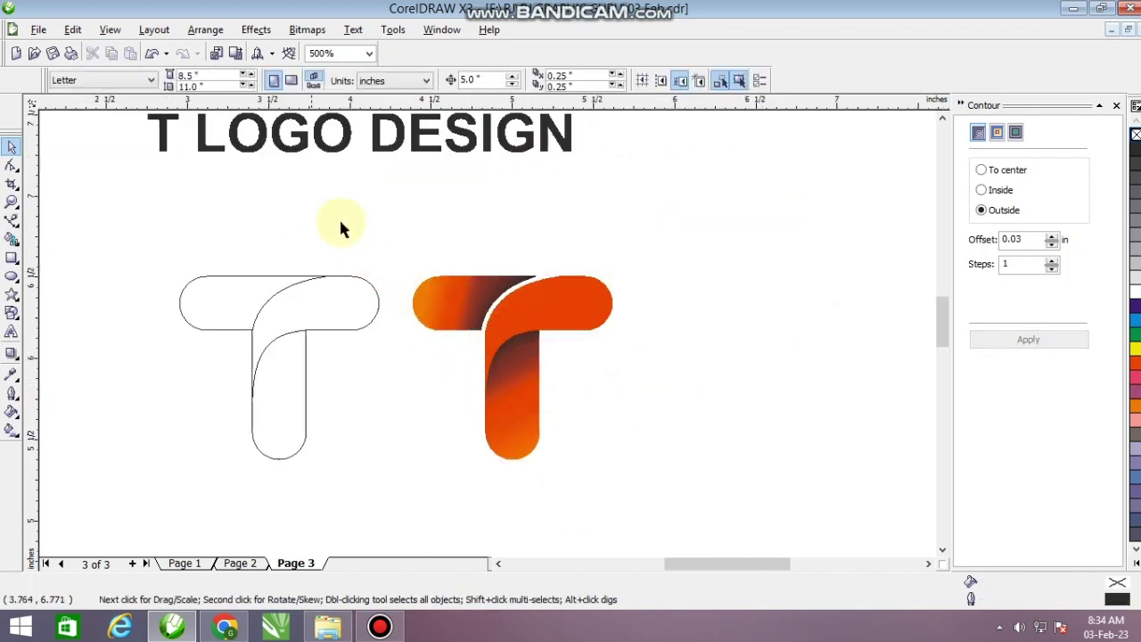
Step: Move the T's three pieces under the T LOGO DESIGN title and group them
left_click_drag(404, 236, 404, 221)
left_click_drag(360, 382, 593, 381)
left_click_drag(551, 329, 391, 252)
key("ctrl+g")
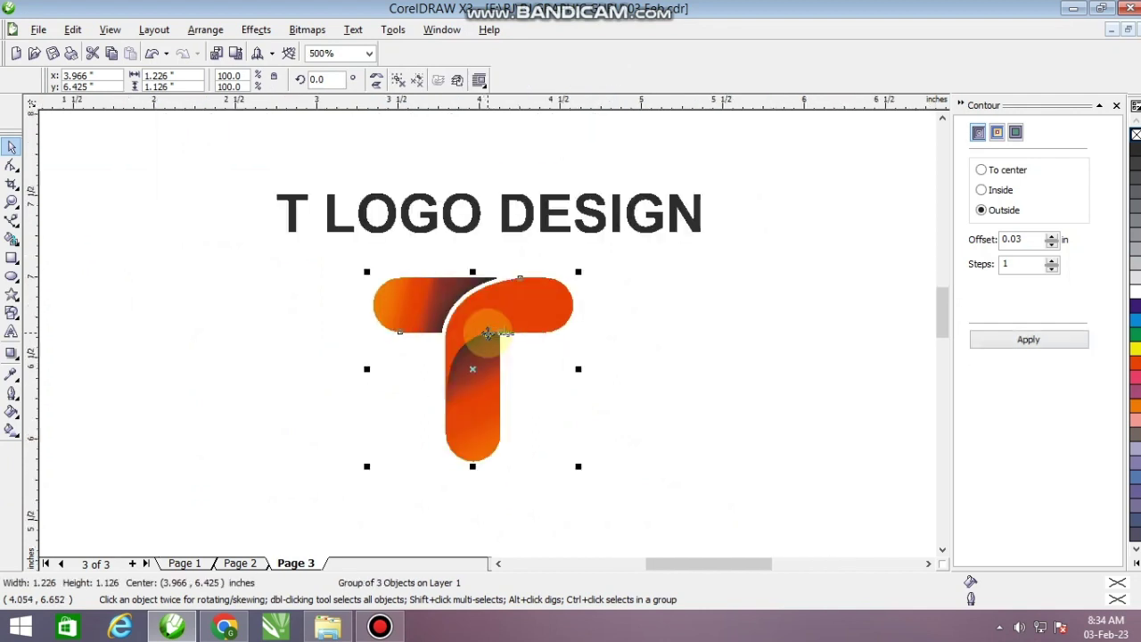
Step: Zoom to frame the title and logo, then show the design in full-screen preview
left_click_drag(153, 168, 898, 540)
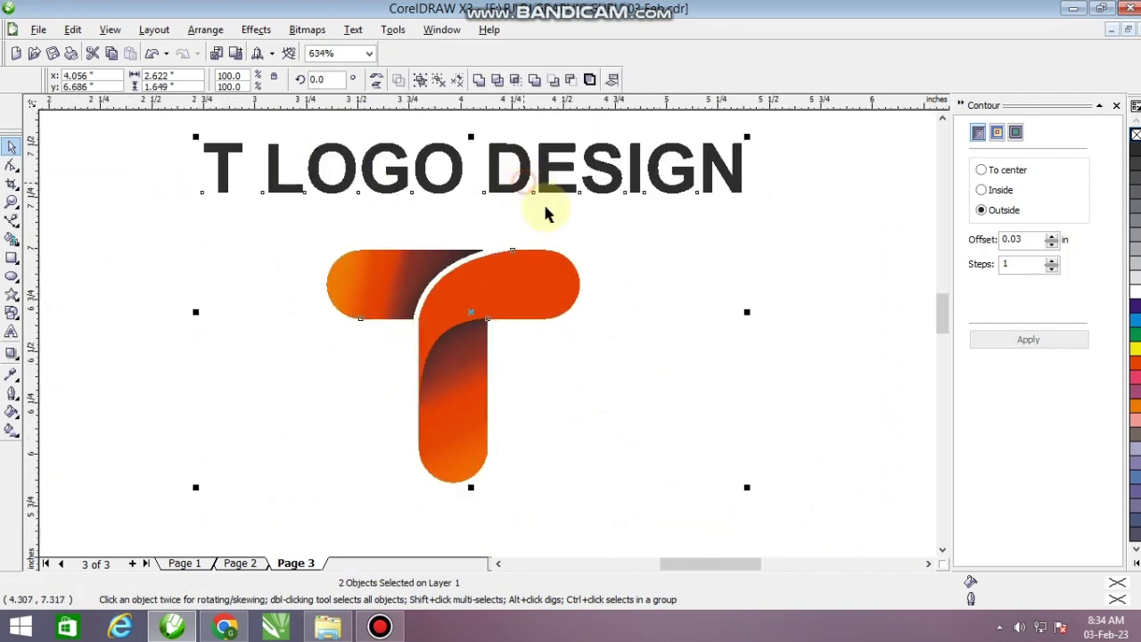
left_click(649, 330)
scroll(473, 311, "down", 2)
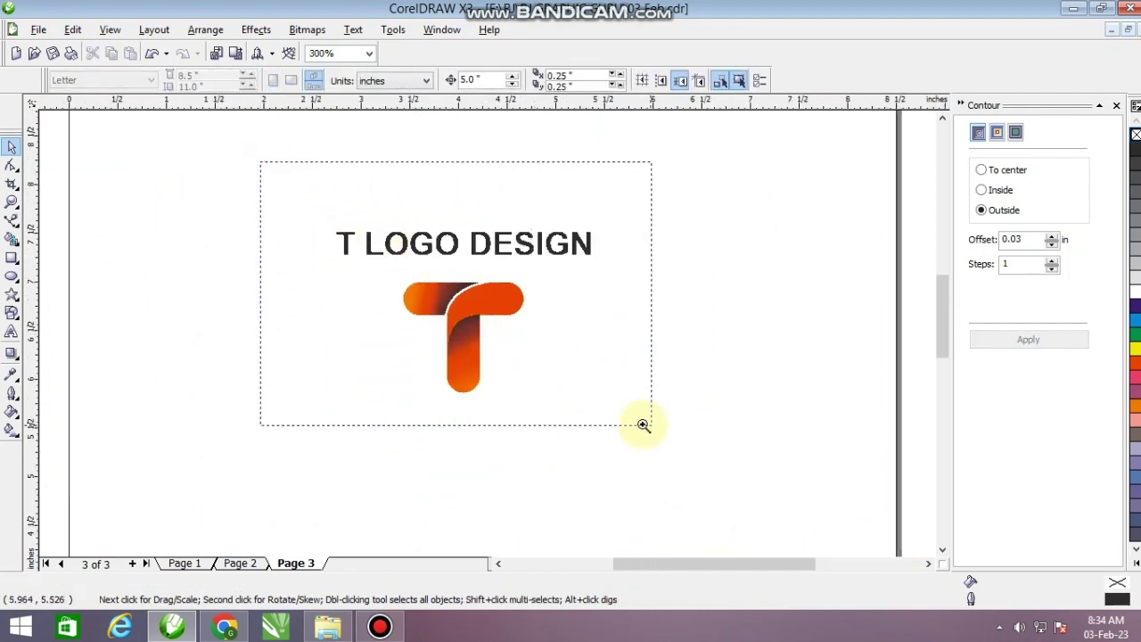
key("F4")
key("F9")
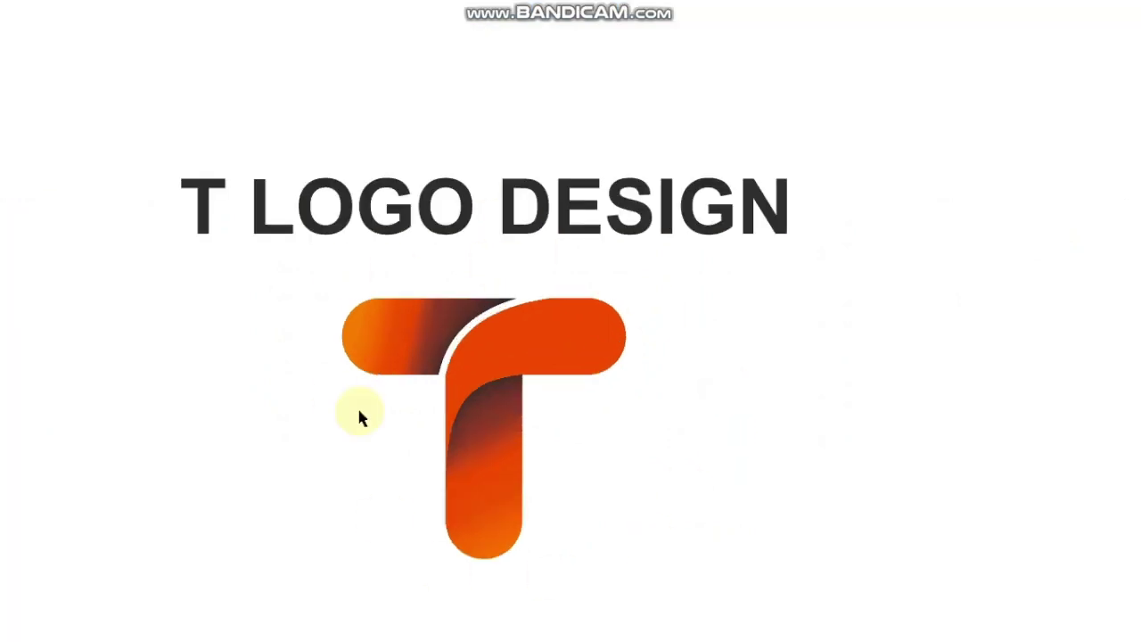